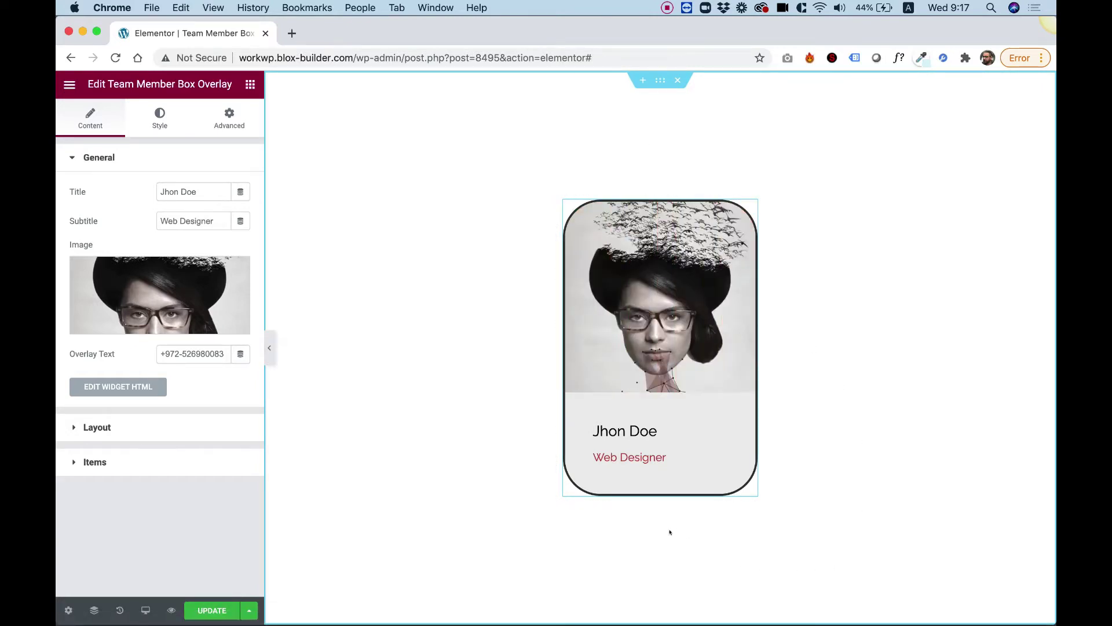
# Delete the existing card and search the Elements panel for 'Team Member Box Overlay'
pyautogui.moveTo(654, 369)
pyautogui.moveTo(680, 285)
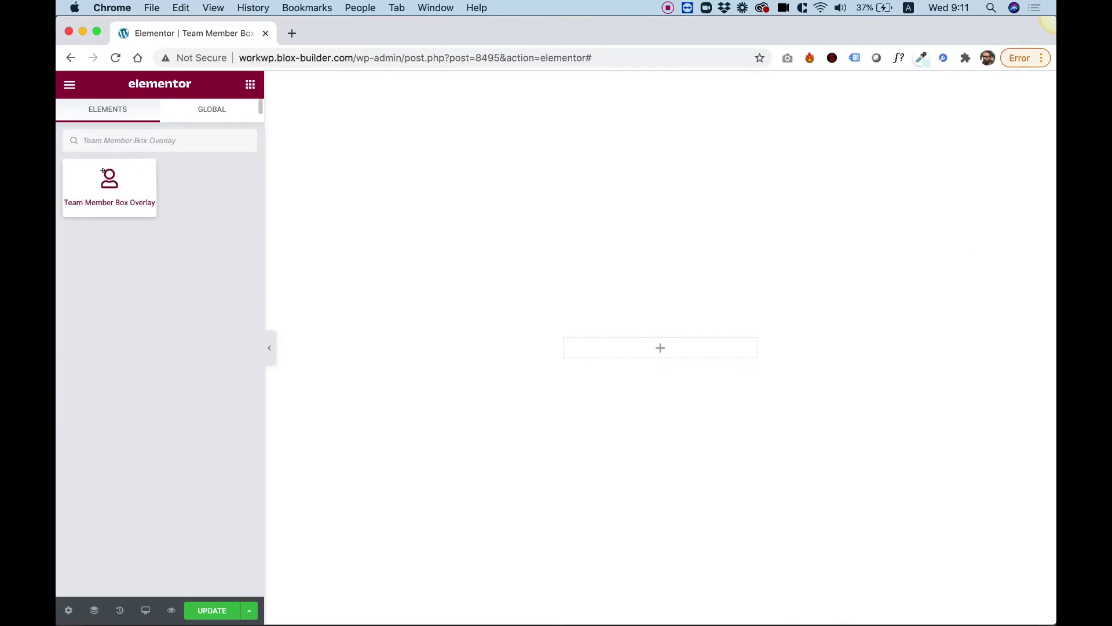
# Drag the Team Member Box Overlay widget onto the empty page drop zone
pyautogui.moveTo(93, 171); pyautogui.dragTo(658, 346)
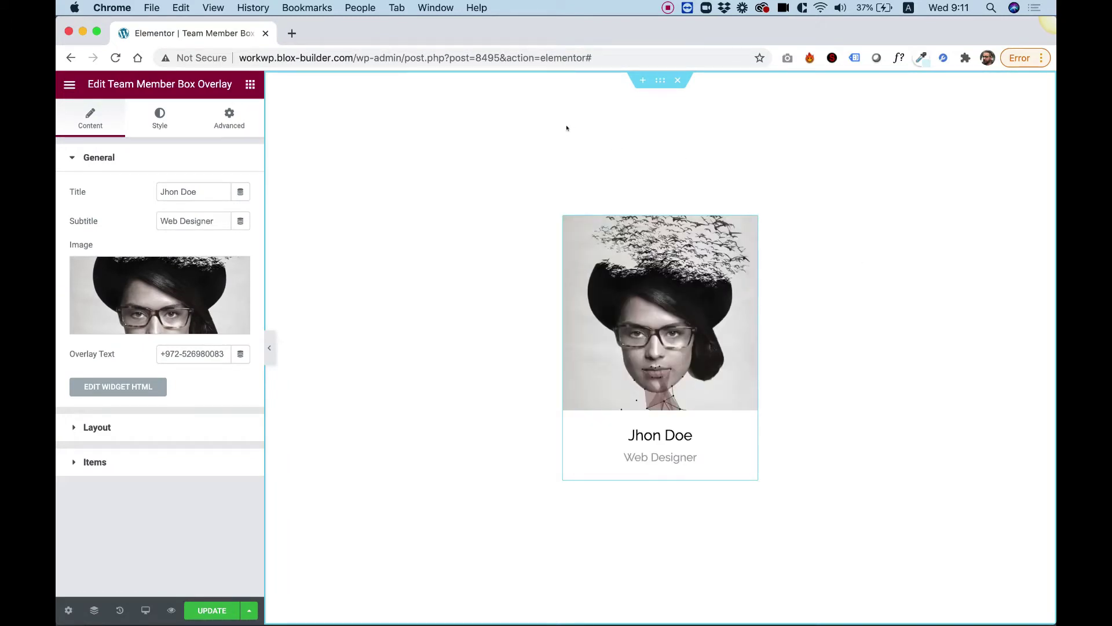
pyautogui.moveTo(716, 246)
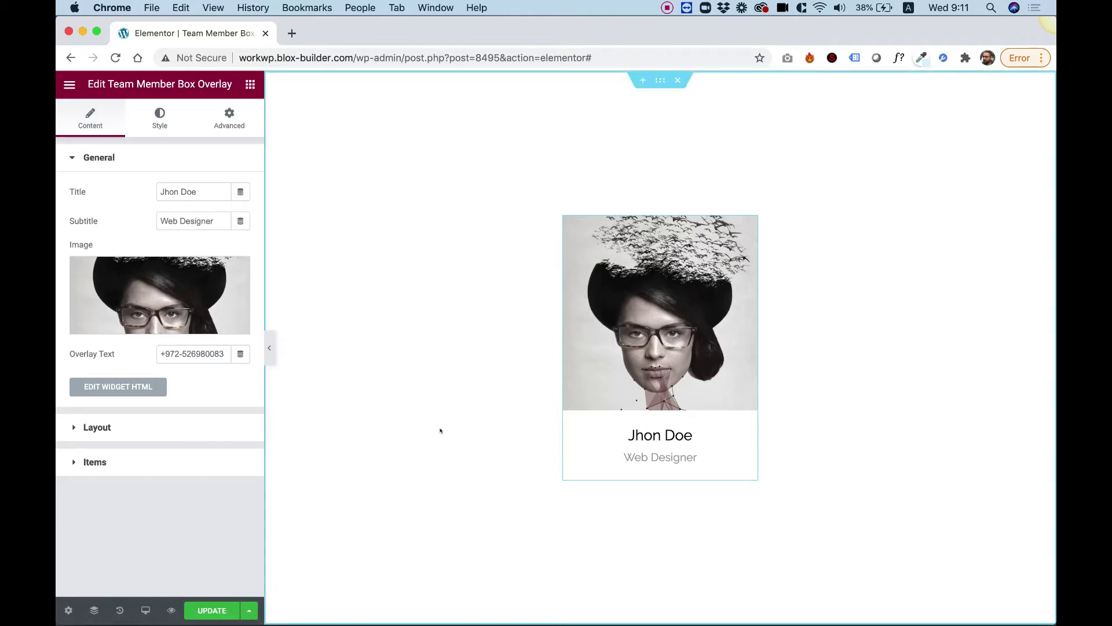
# In Layout, toggle Show Content and Show Text Overlay off and back on
pyautogui.click(97, 428)
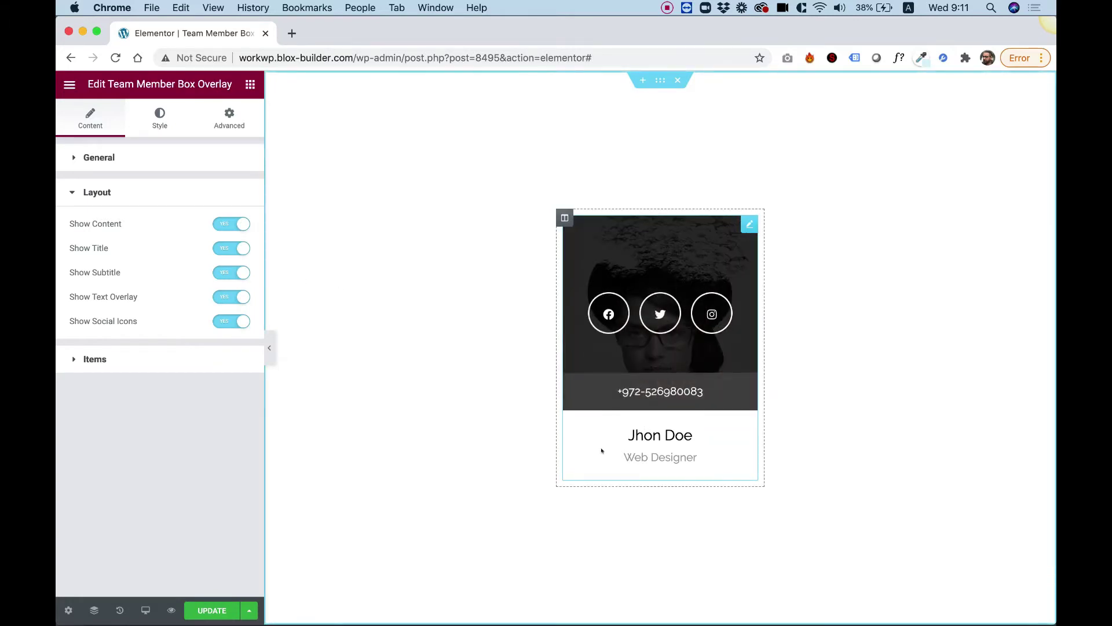
pyautogui.click(232, 223)
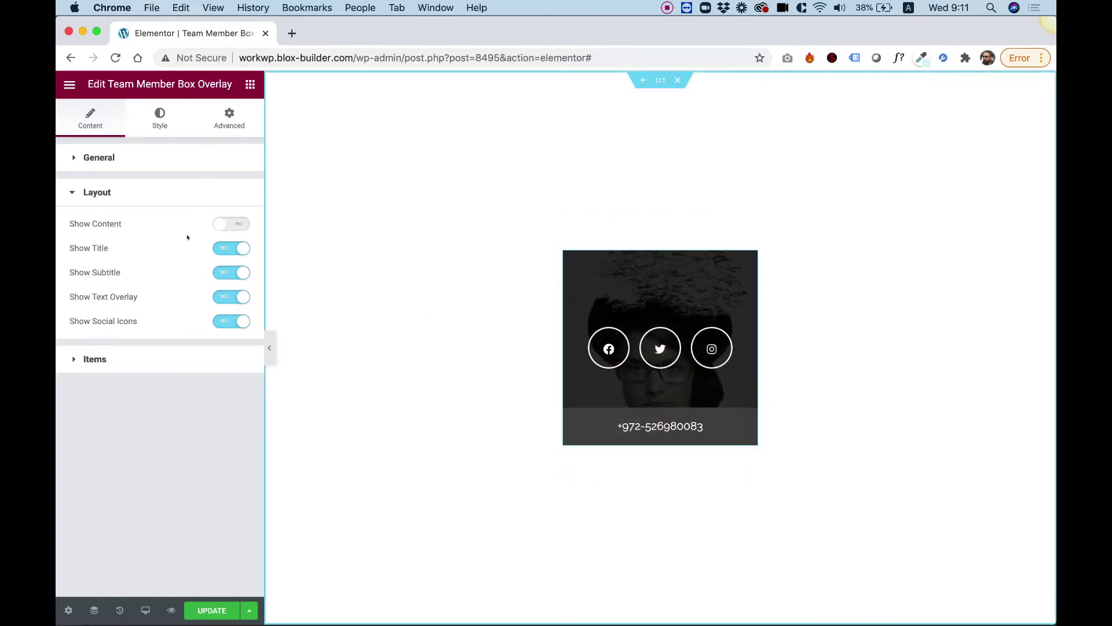
pyautogui.click(225, 223)
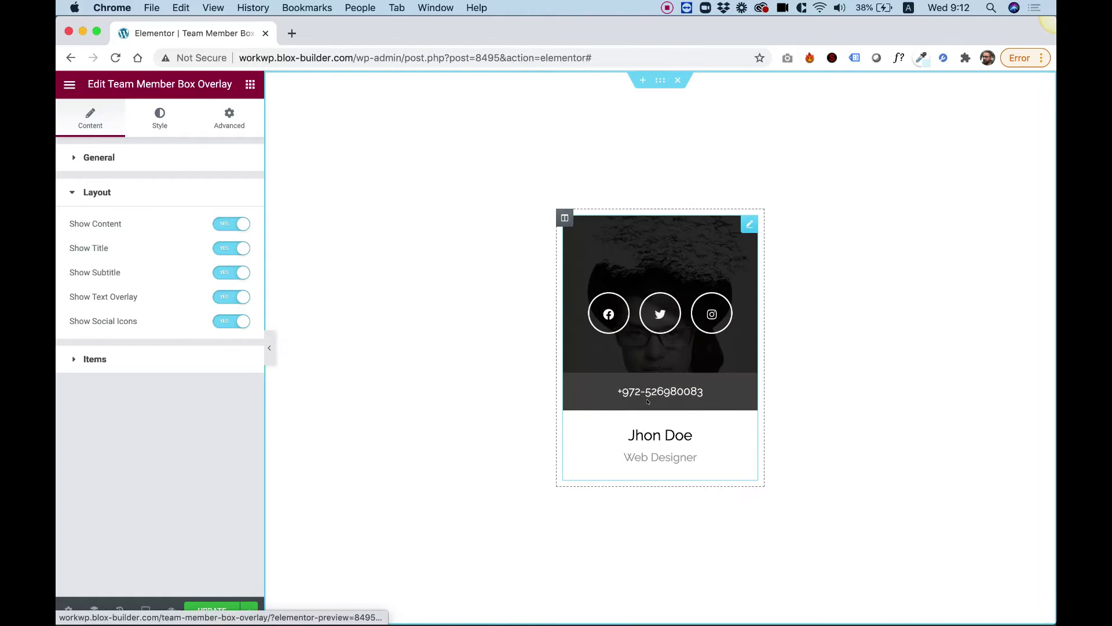
pyautogui.click(225, 298)
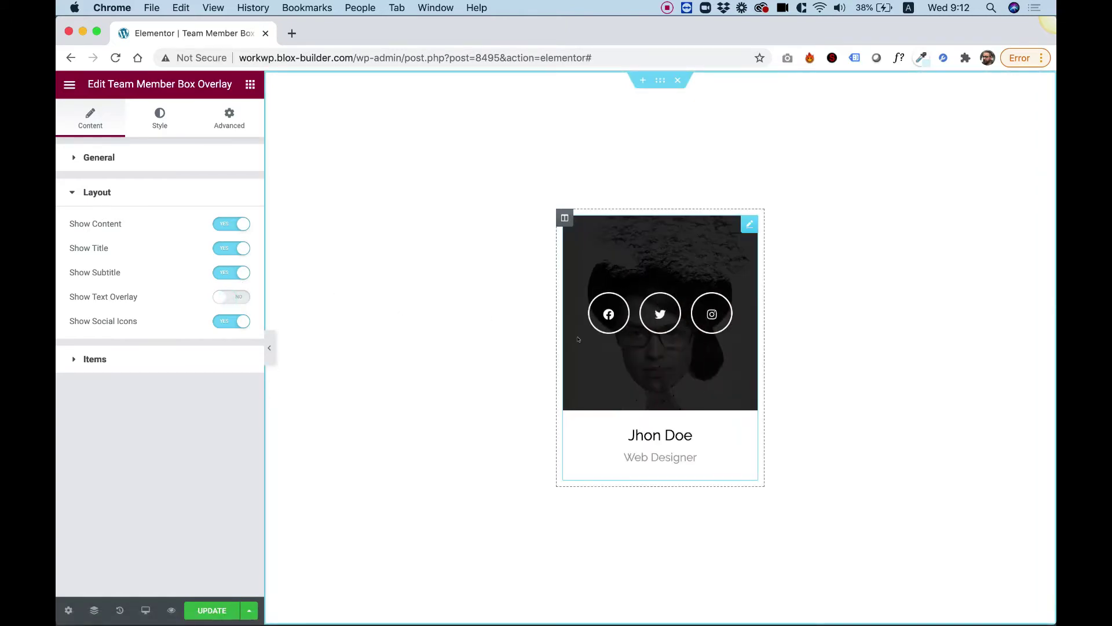
pyautogui.click(217, 295)
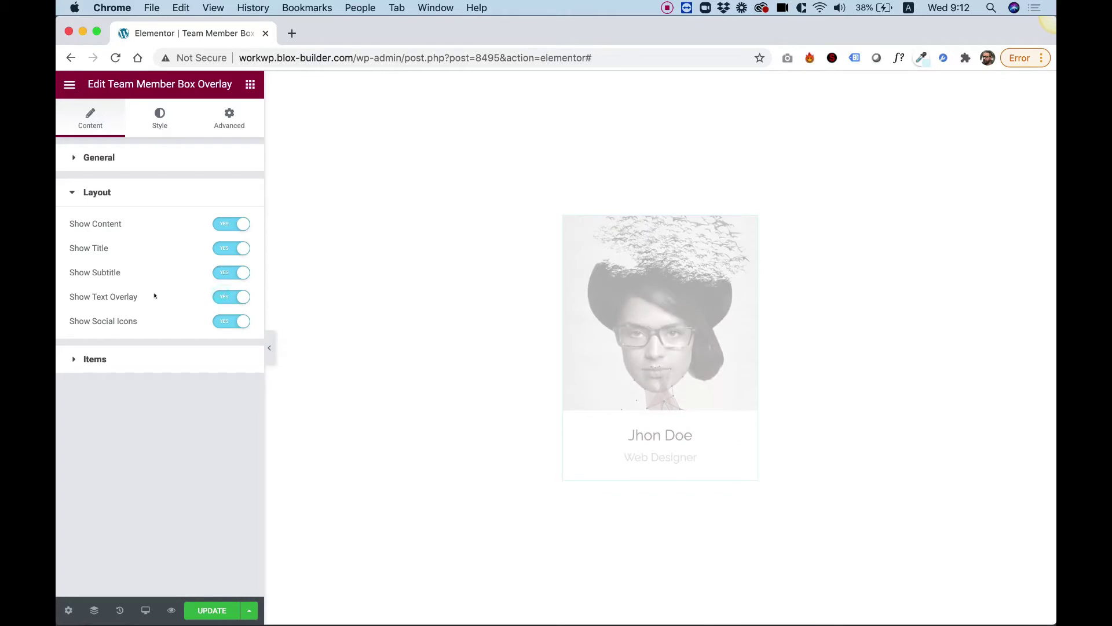
pyautogui.moveTo(674, 371)
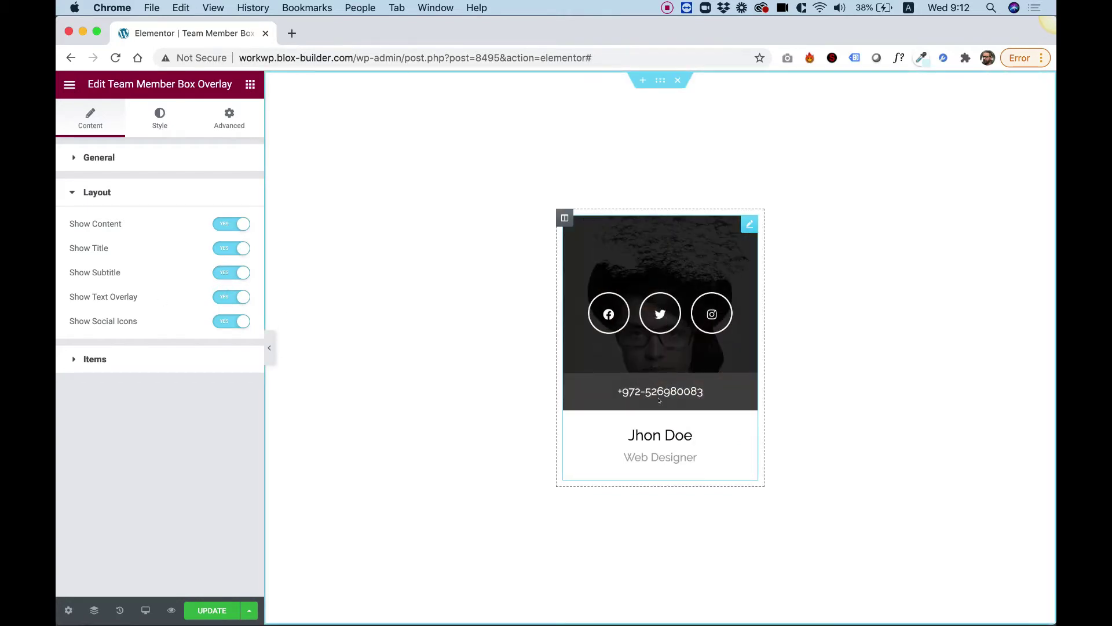
# Rename the first social item 'Facebook' and give it the facebook-f icon
pyautogui.click(145, 357)
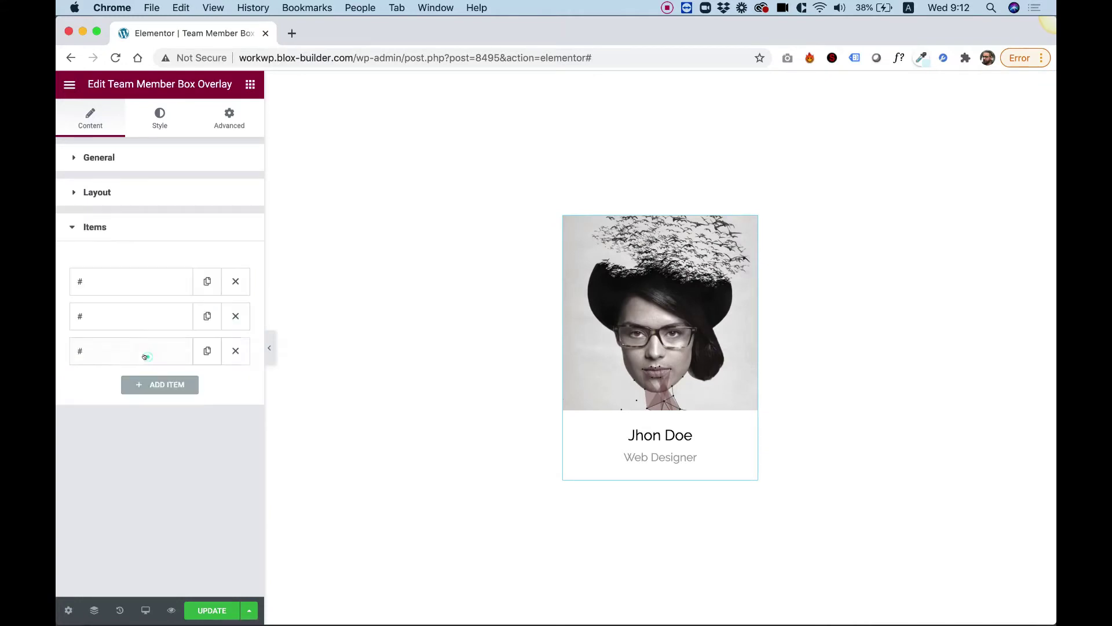
pyautogui.click(158, 278)
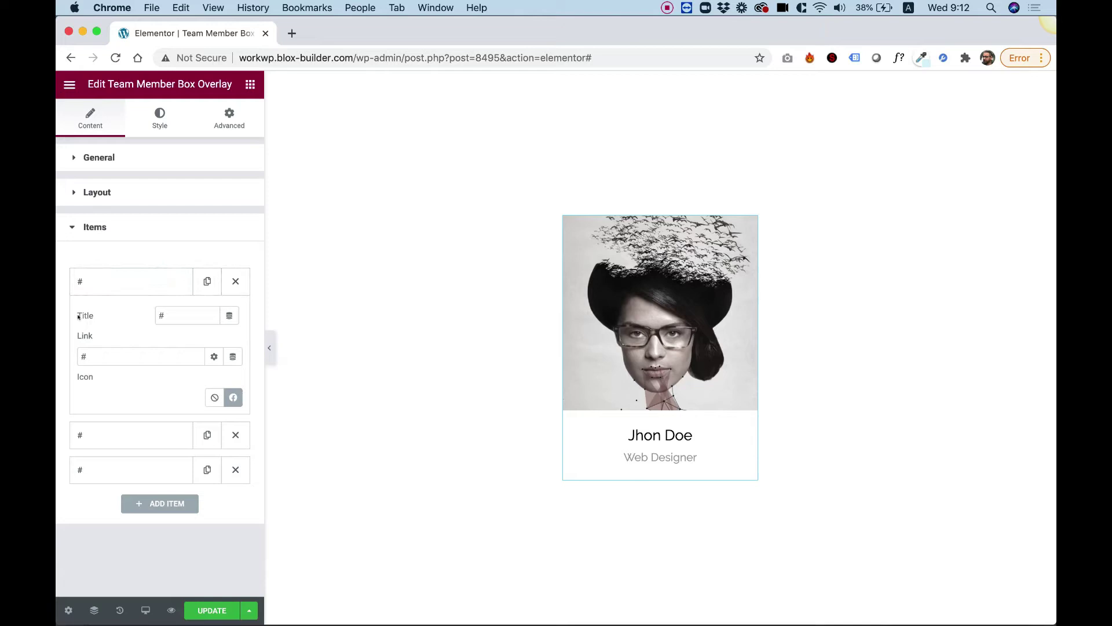
pyautogui.doubleClick(172, 314)
pyautogui.write('F')
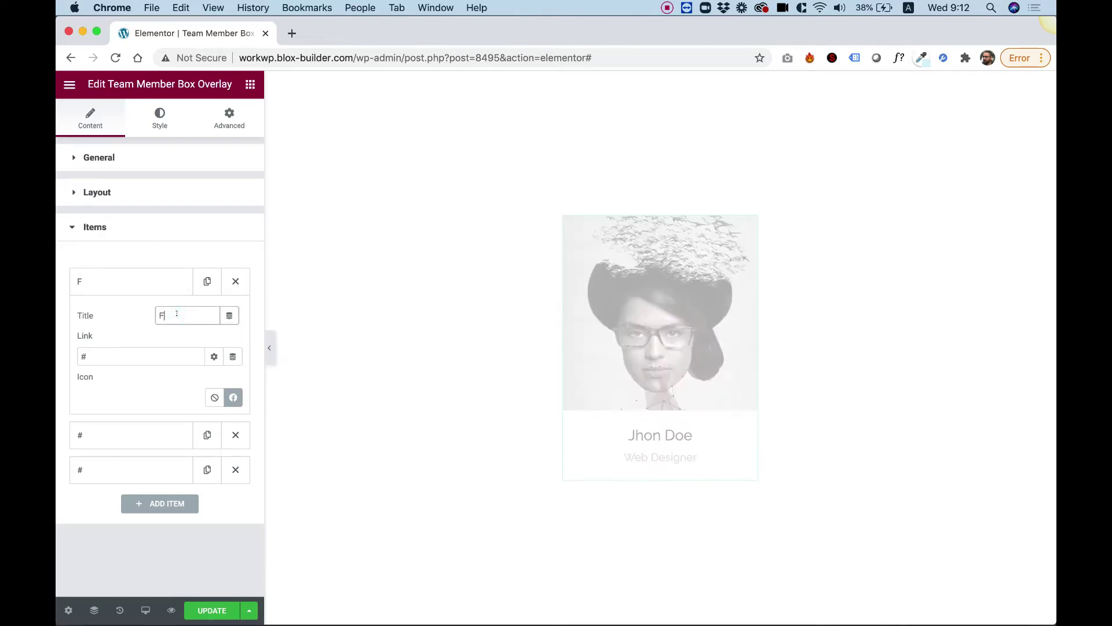
pyautogui.write('acebook')
pyautogui.press('Tab')
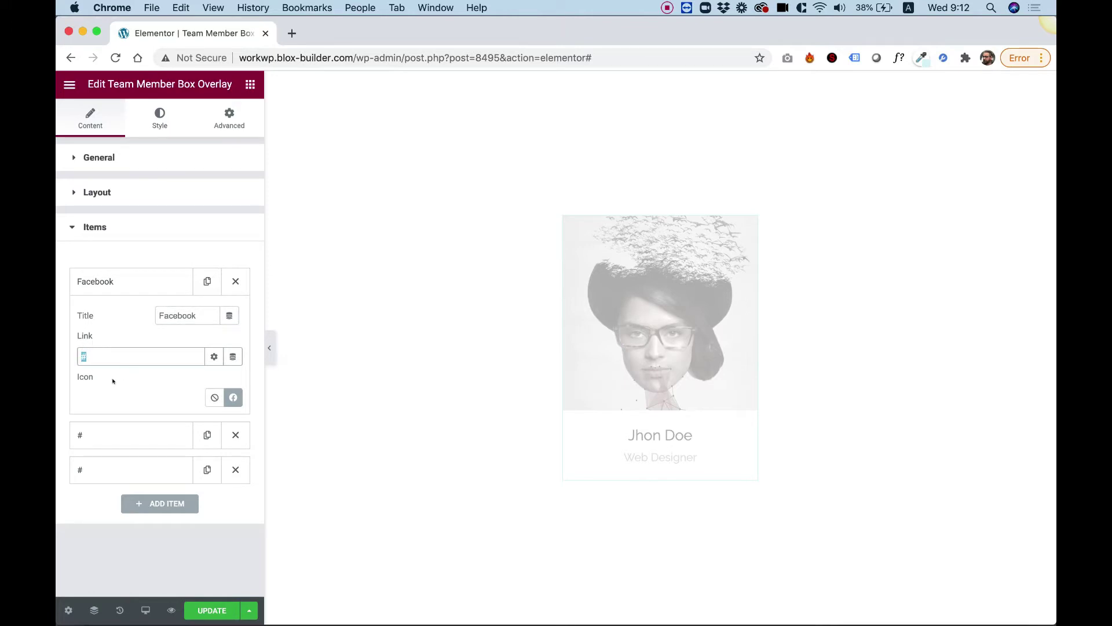
pyautogui.click(233, 397)
pyautogui.click(442, 145)
pyautogui.write('face')
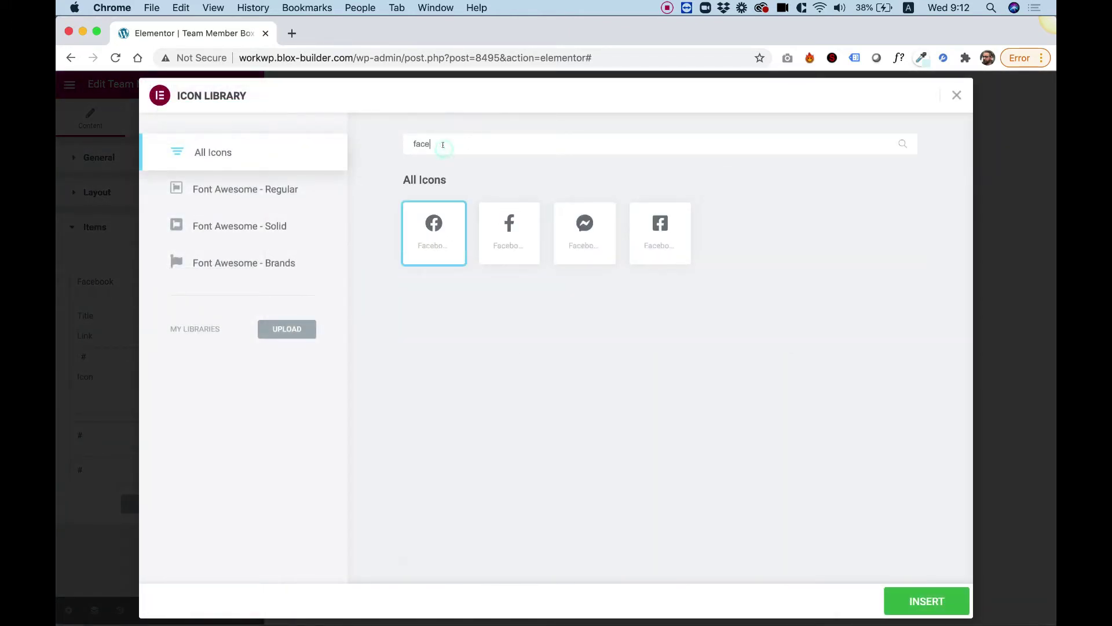
pyautogui.click(512, 224)
pyautogui.click(906, 599)
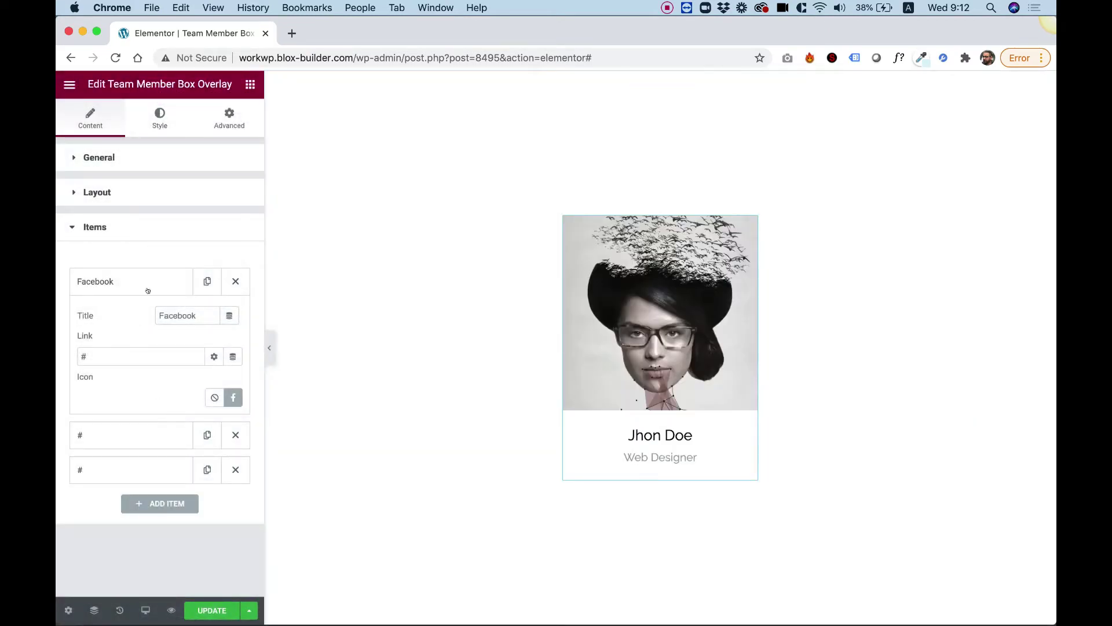
pyautogui.click(146, 277)
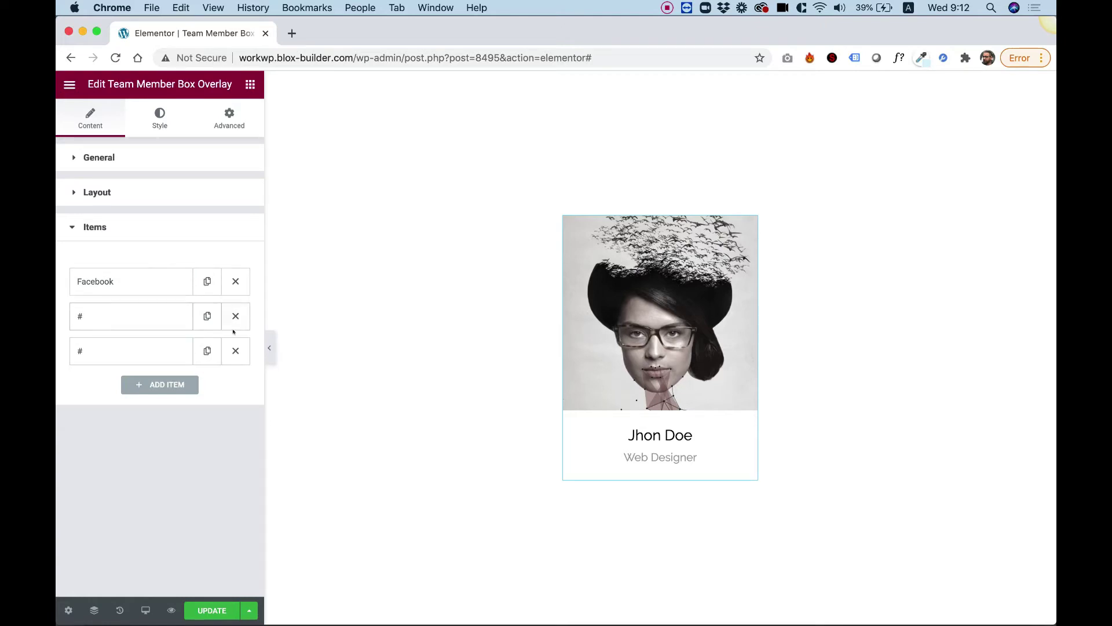
# Delete the third item, move the remaining one above Facebook, and title it 'Twitter'
pyautogui.click(235, 350)
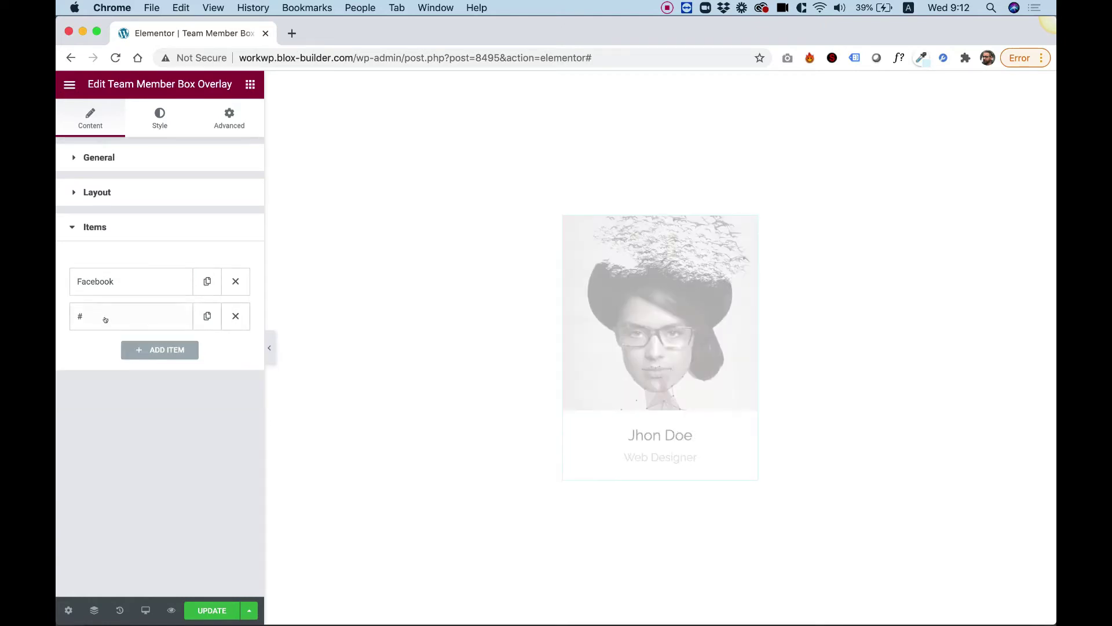
pyautogui.moveTo(92, 314); pyautogui.dragTo(159, 268)
pyautogui.click(153, 271)
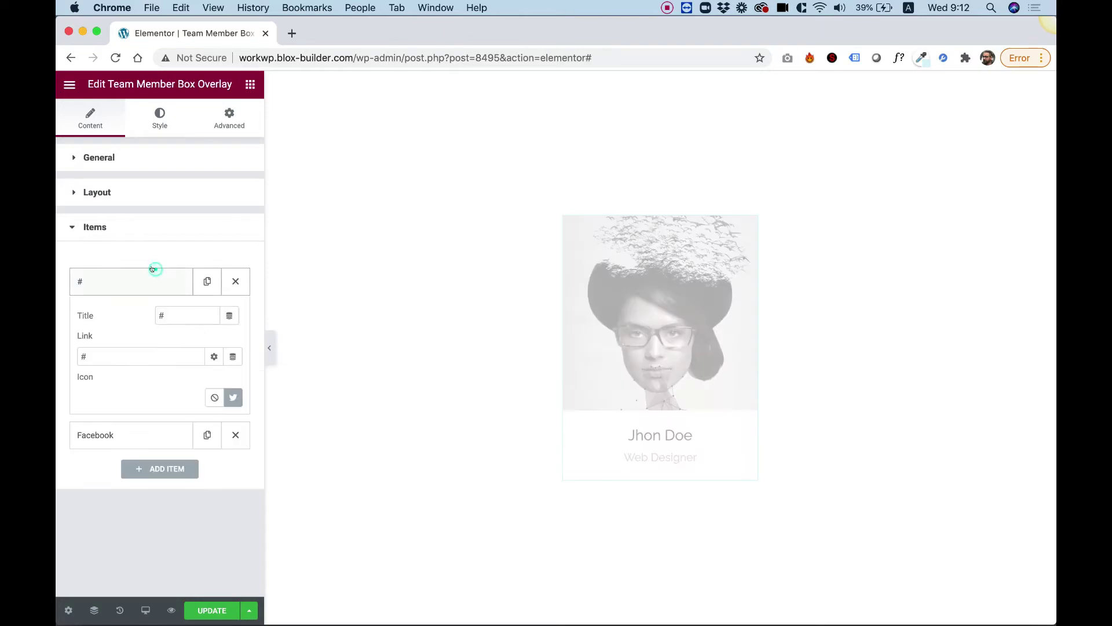
pyautogui.doubleClick(173, 313)
pyautogui.write('Tw')
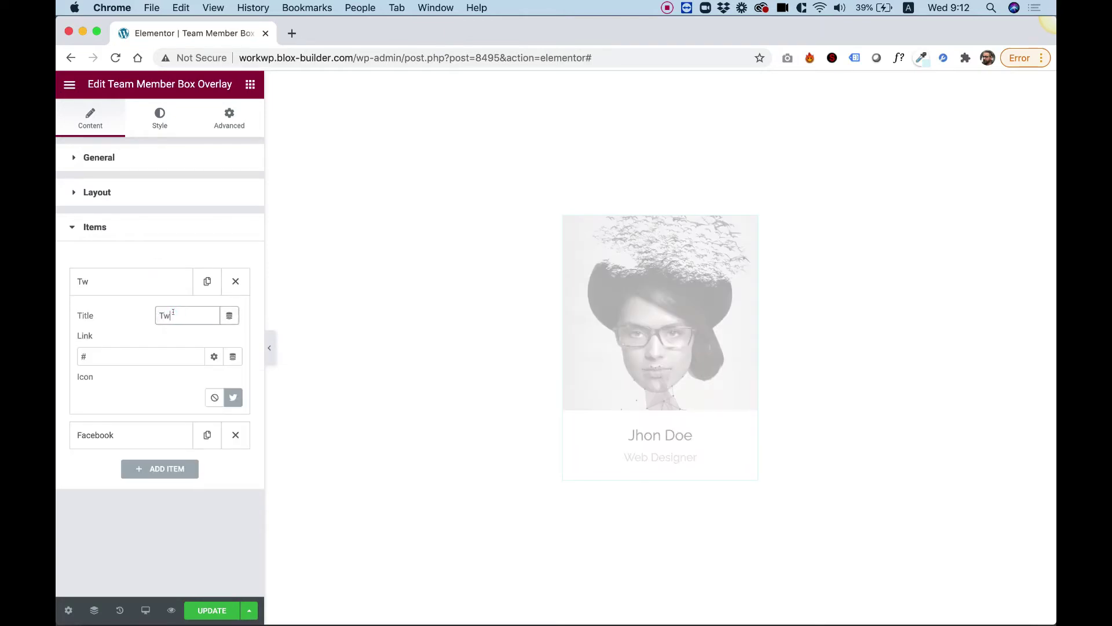
pyautogui.write('itter')
pyautogui.doubleClick(152, 352)
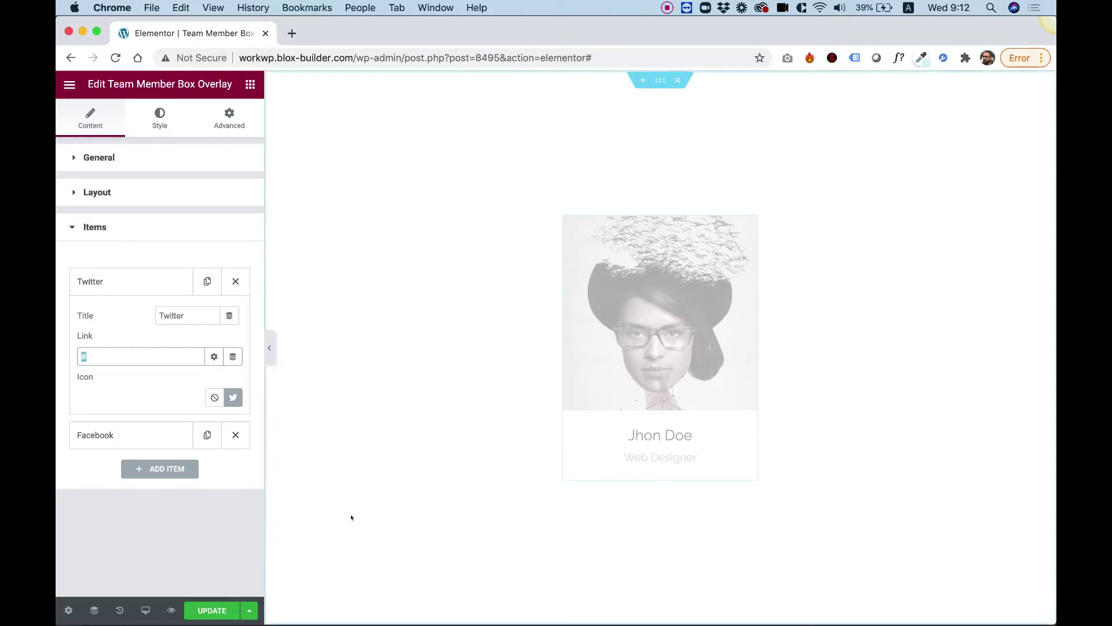
pyautogui.moveTo(738, 280)
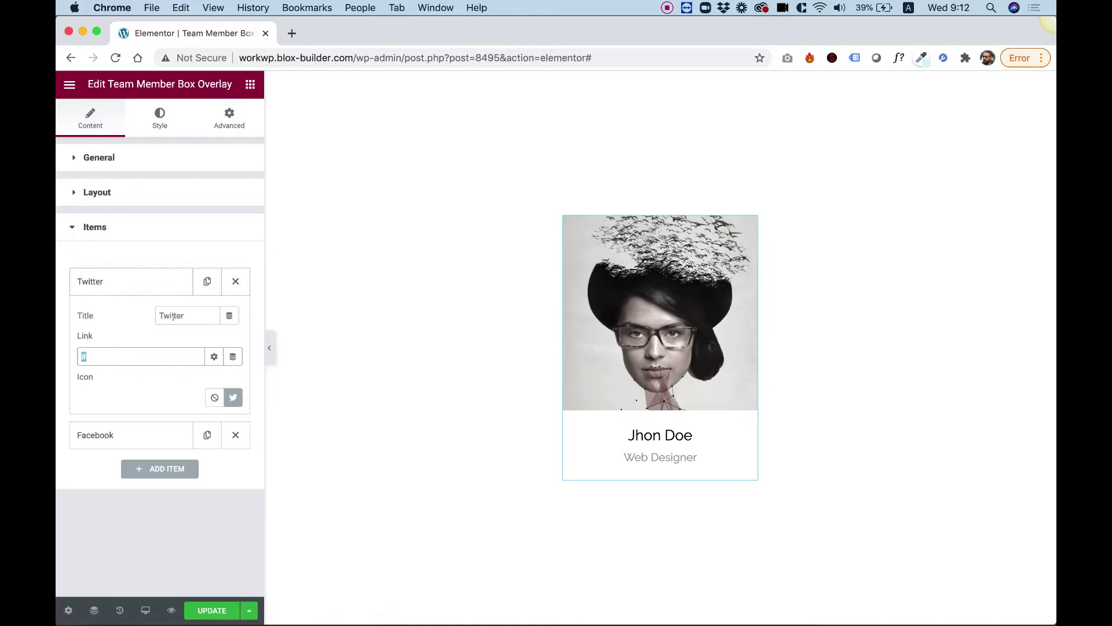
# In Style, try an image height of 211, clear it, and set Box Radius to 54
pyautogui.click(158, 119)
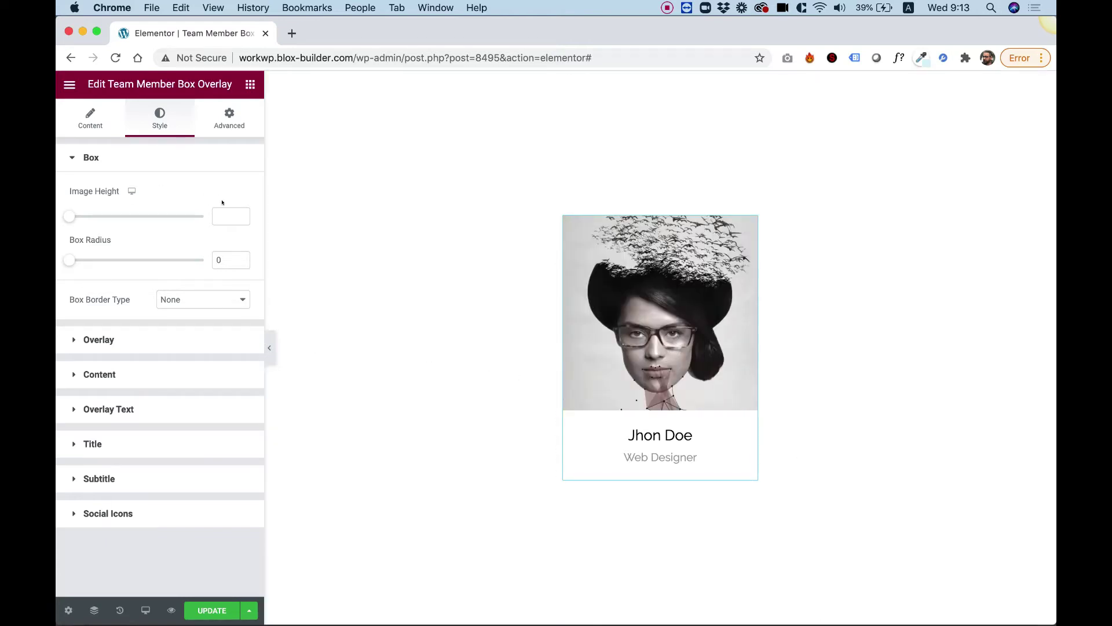
pyautogui.click(67, 216)
pyautogui.moveTo(67, 217); pyautogui.dragTo(99, 216)
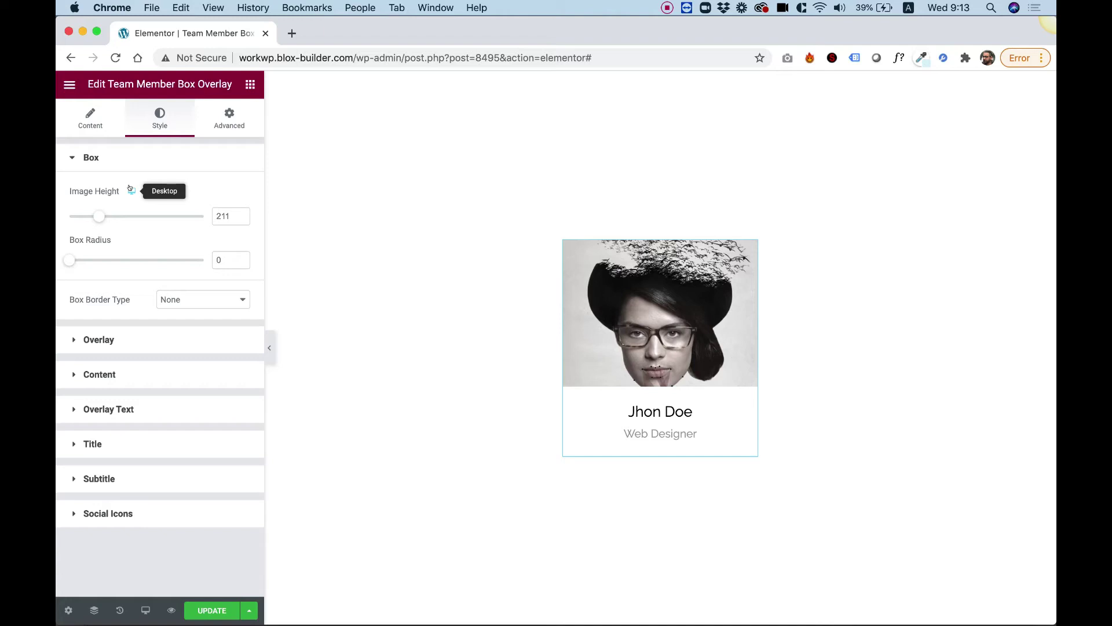
pyautogui.doubleClick(213, 215)
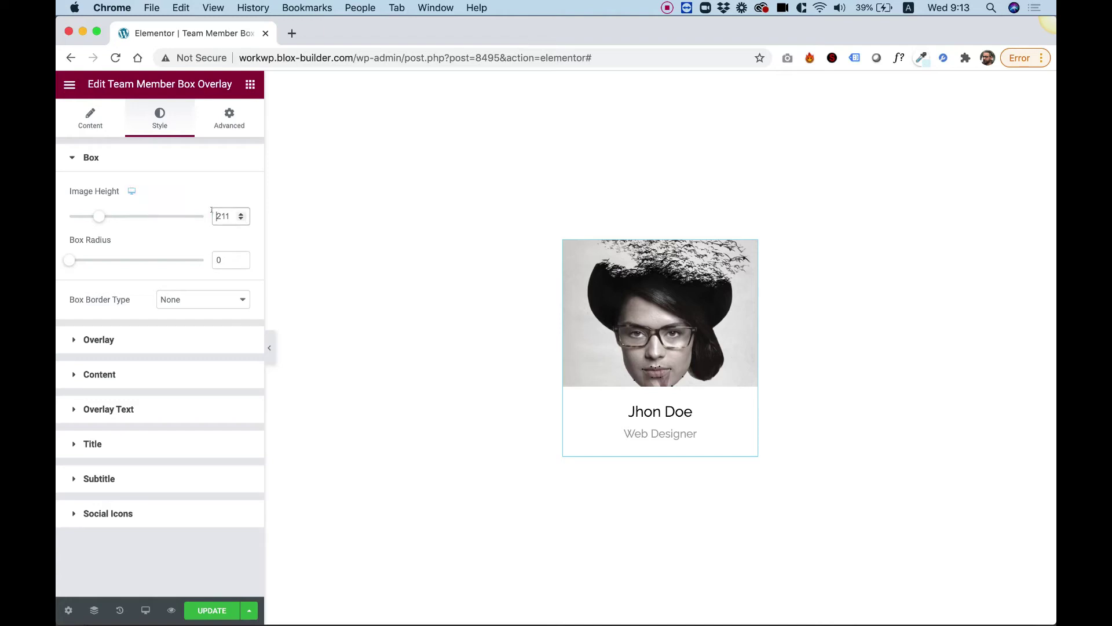
pyautogui.press('BackSpace')
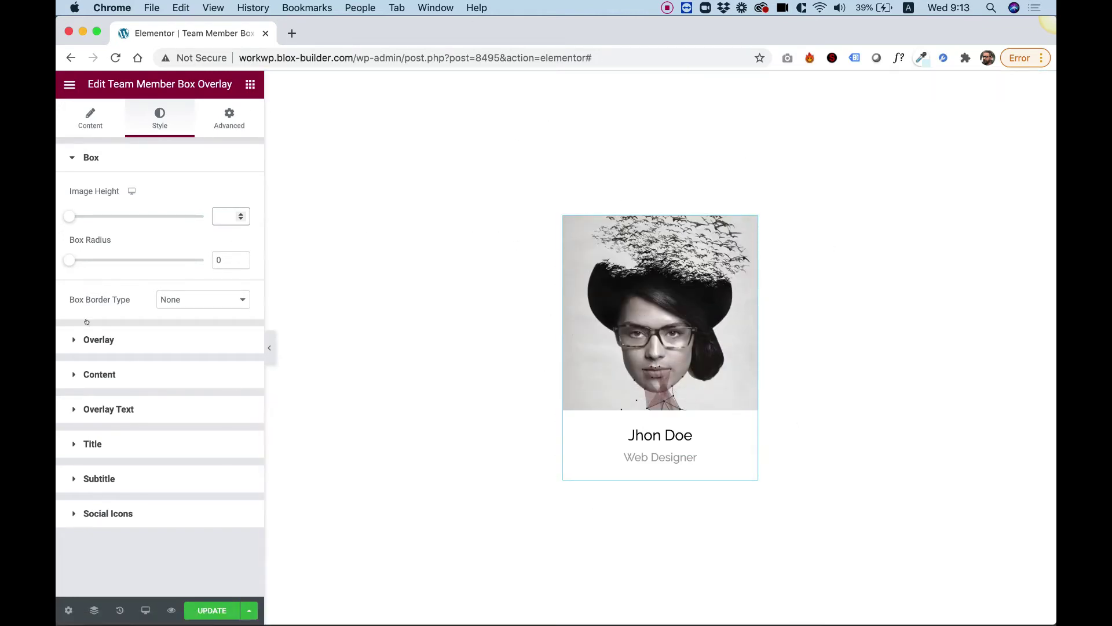
pyautogui.moveTo(69, 260); pyautogui.dragTo(135, 261)
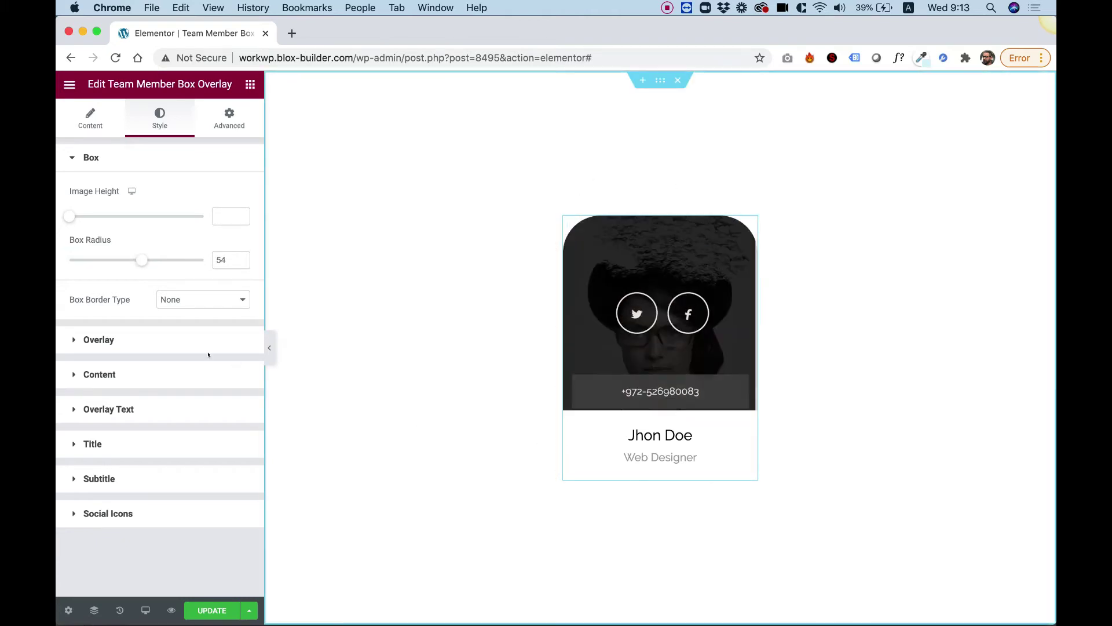
# Set the card's Box Border Type to Solid
pyautogui.click(172, 298)
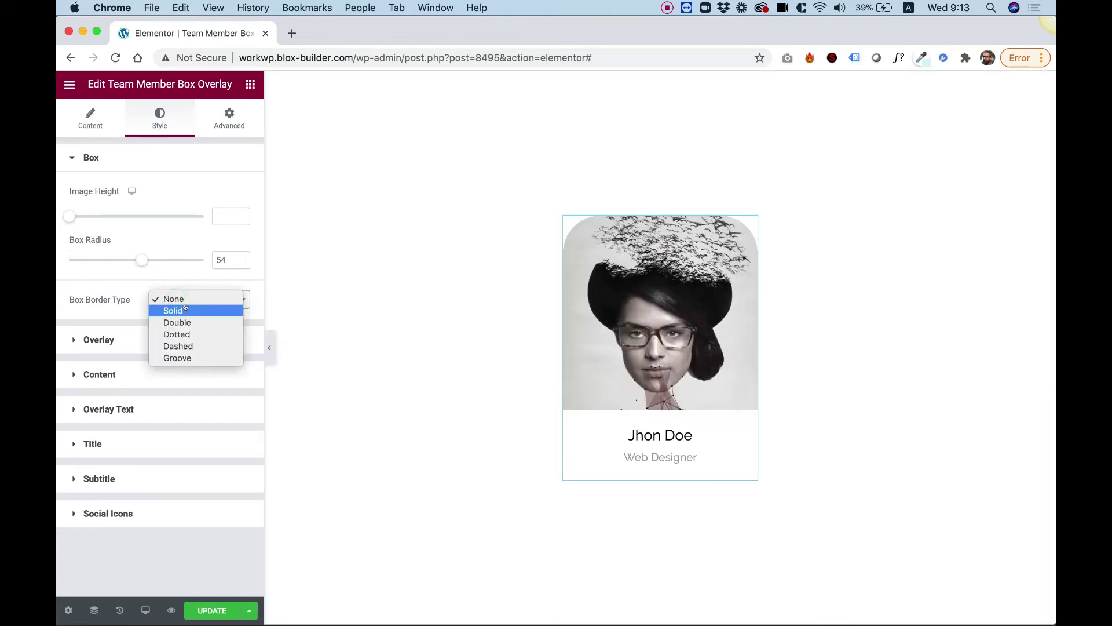
pyautogui.click(185, 308)
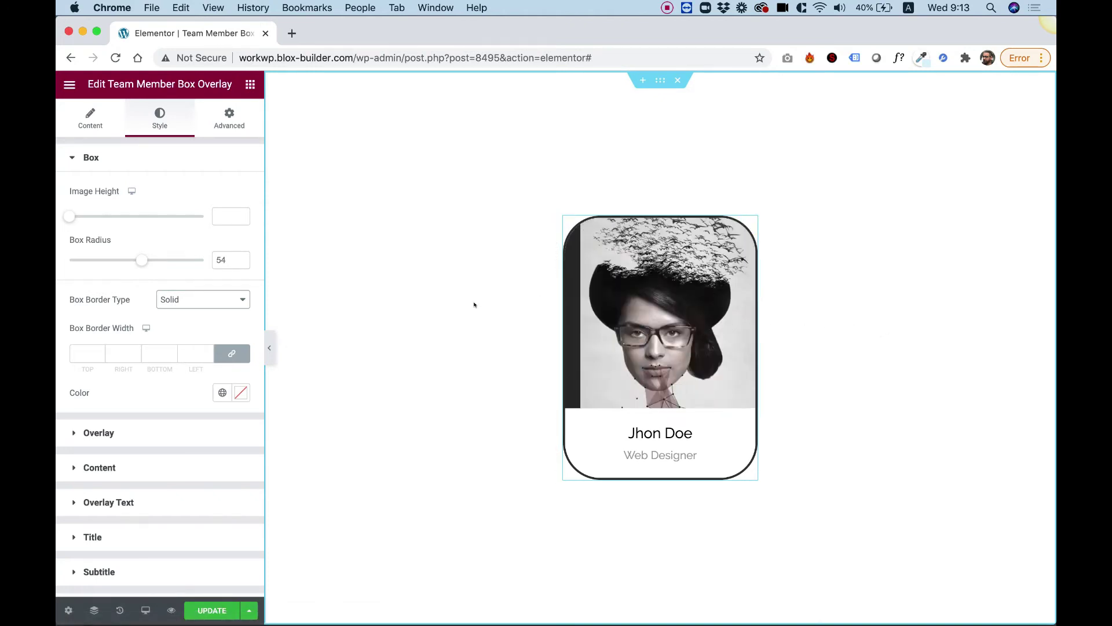
pyautogui.moveTo(670, 295)
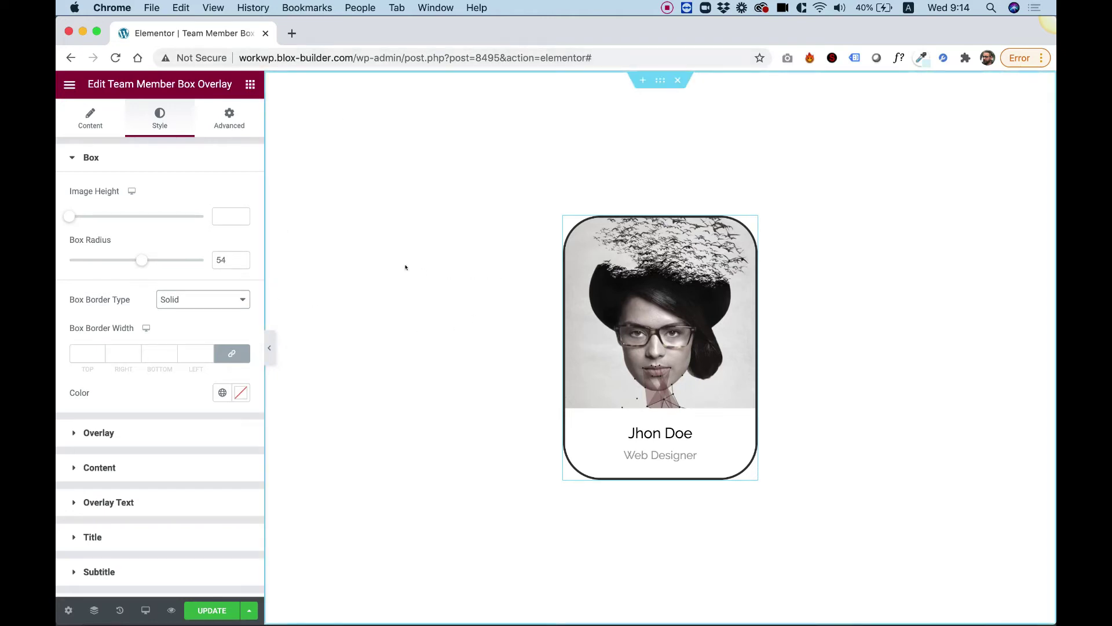
# Set the Overlay Color to semi-transparent red #CB2828CC
pyautogui.click(115, 429)
pyautogui.click(247, 233)
pyautogui.click(209, 312)
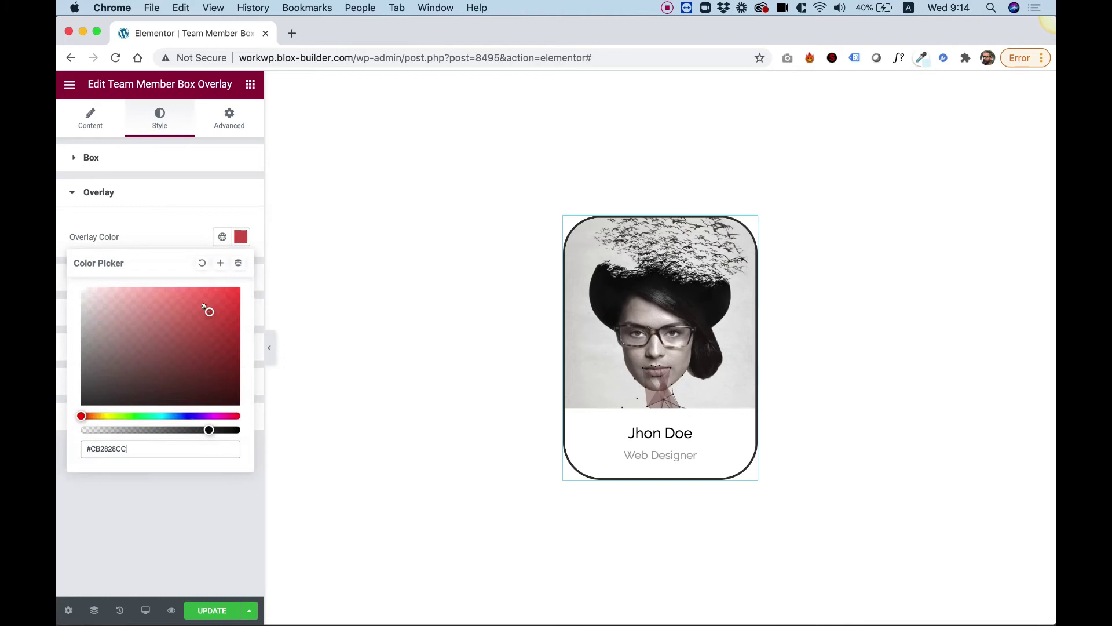
# Set the content area padding to 40 px on all sides
pyautogui.click(124, 234)
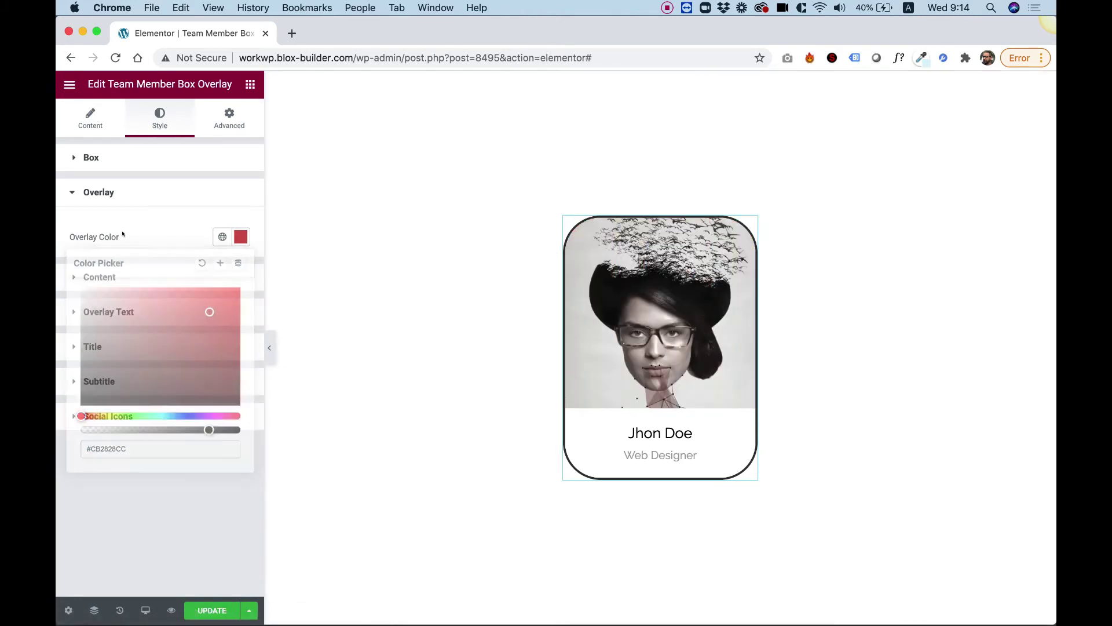
pyautogui.click(124, 276)
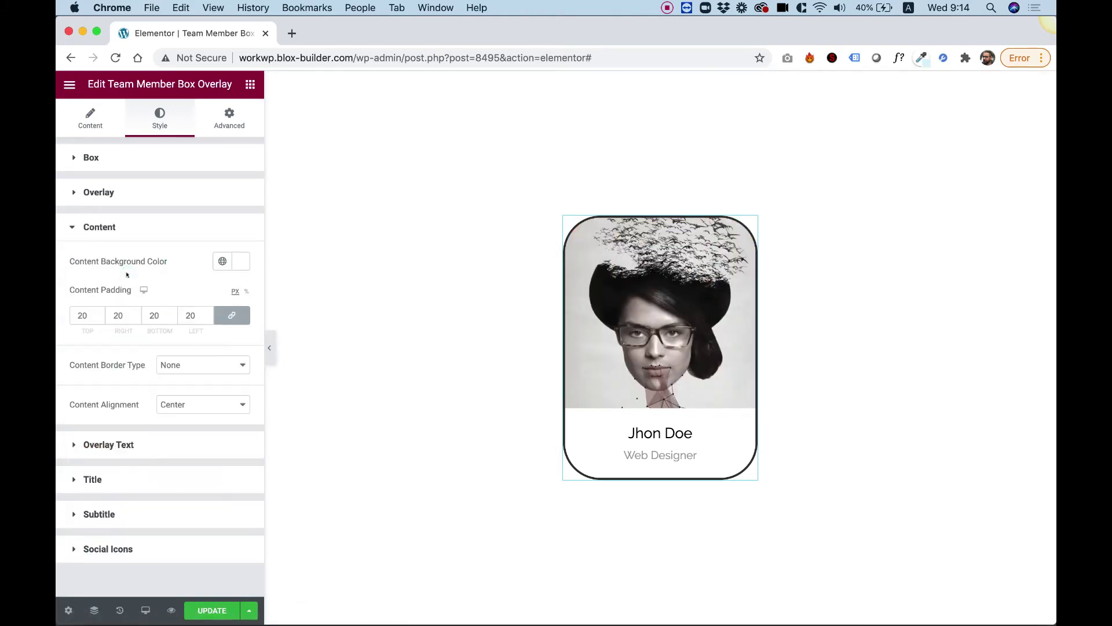
pyautogui.click(73, 313)
pyautogui.press('Up')
pyautogui.press('Up')
pyautogui.press('Up')
pyautogui.press('Up')
pyautogui.press('Up')
pyautogui.press('Up')
pyautogui.press('Up')
pyautogui.press('Up')
pyautogui.press('Up')
pyautogui.press('Up')
pyautogui.press('Up')
pyautogui.press('Up')
pyautogui.press('Up')
pyautogui.press('Up')
pyautogui.press('Up')
pyautogui.press('Up')
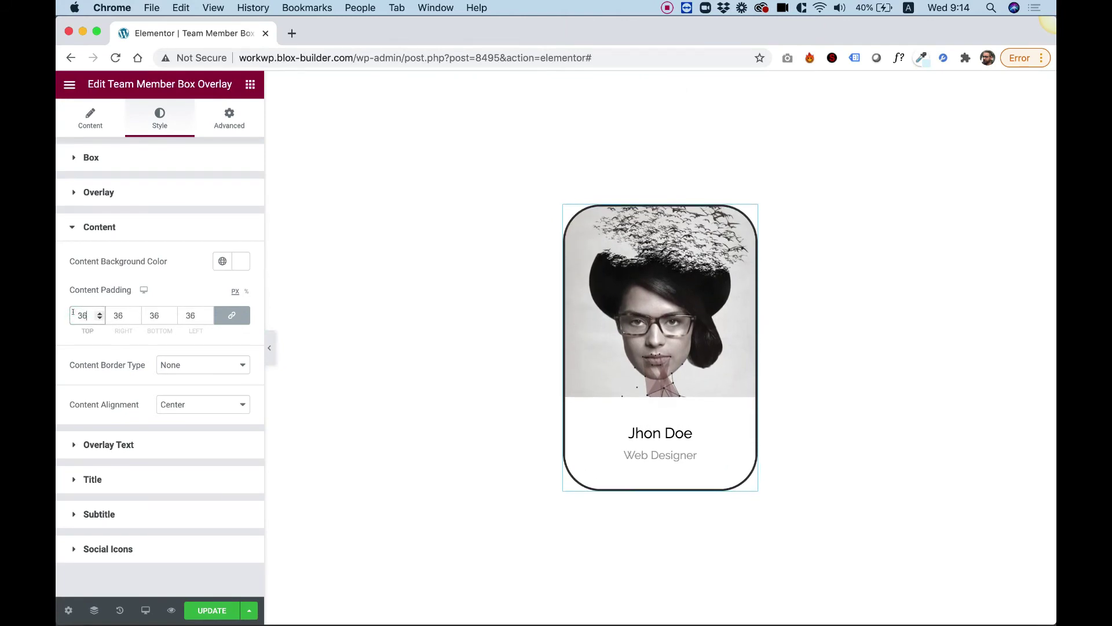
pyautogui.press('Up')
pyautogui.press('Up')
pyautogui.press('Up')
pyautogui.press('Up')
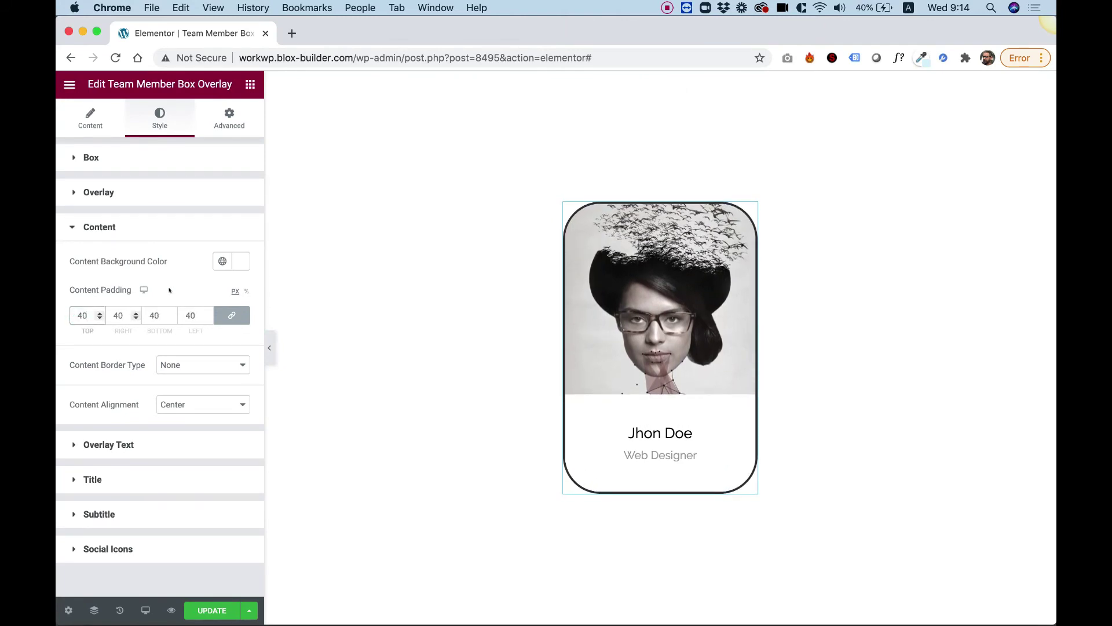
# Give the content a light grey #EDEDED background and left-align the name and subtitle
pyautogui.click(241, 261)
pyautogui.click(203, 325)
pyautogui.click(129, 357)
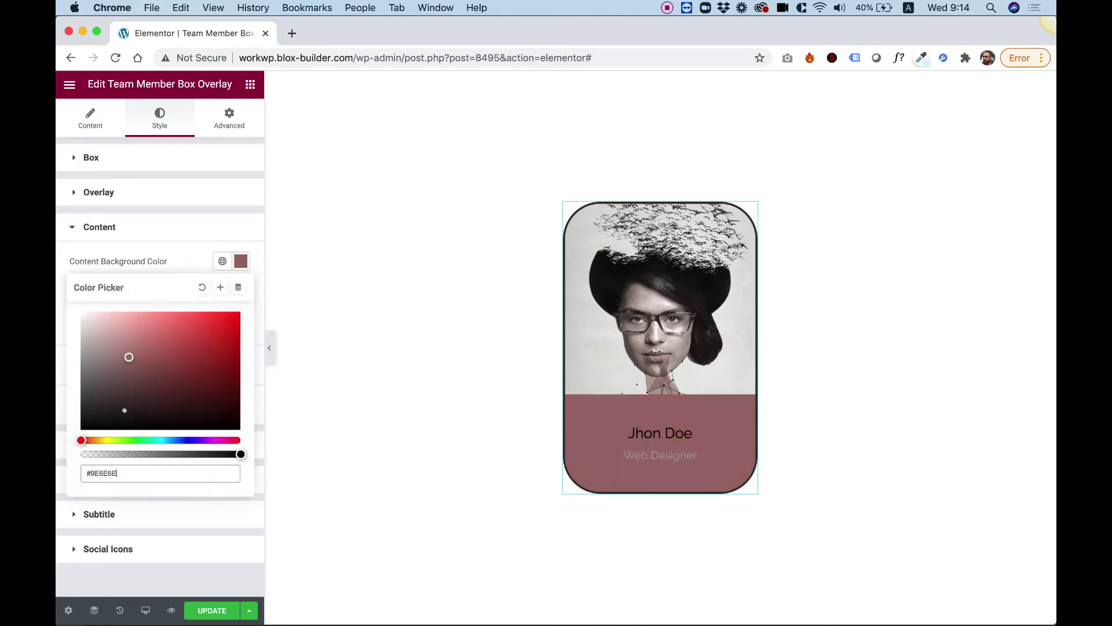
pyautogui.click(183, 421)
pyautogui.moveTo(169, 397); pyautogui.dragTo(65, 320)
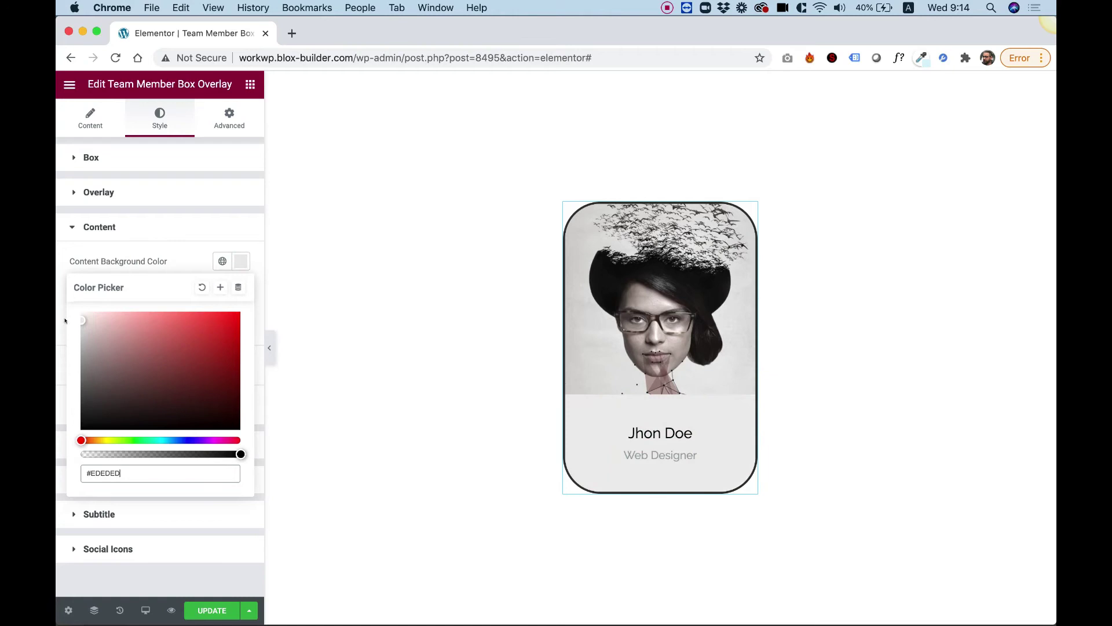
pyautogui.click(127, 266)
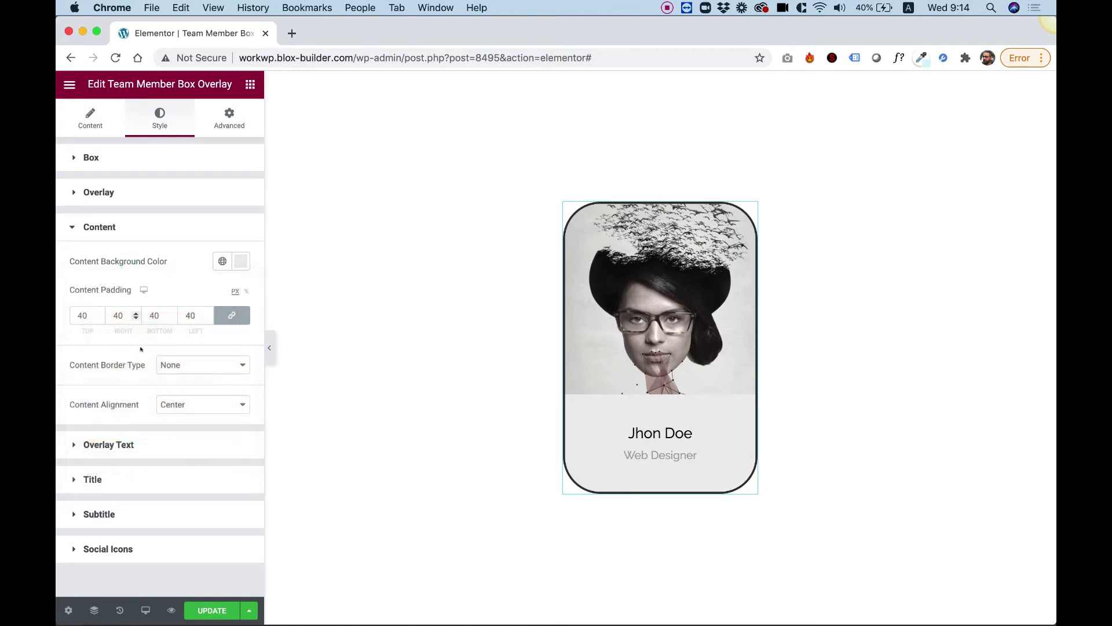
pyautogui.click(193, 406)
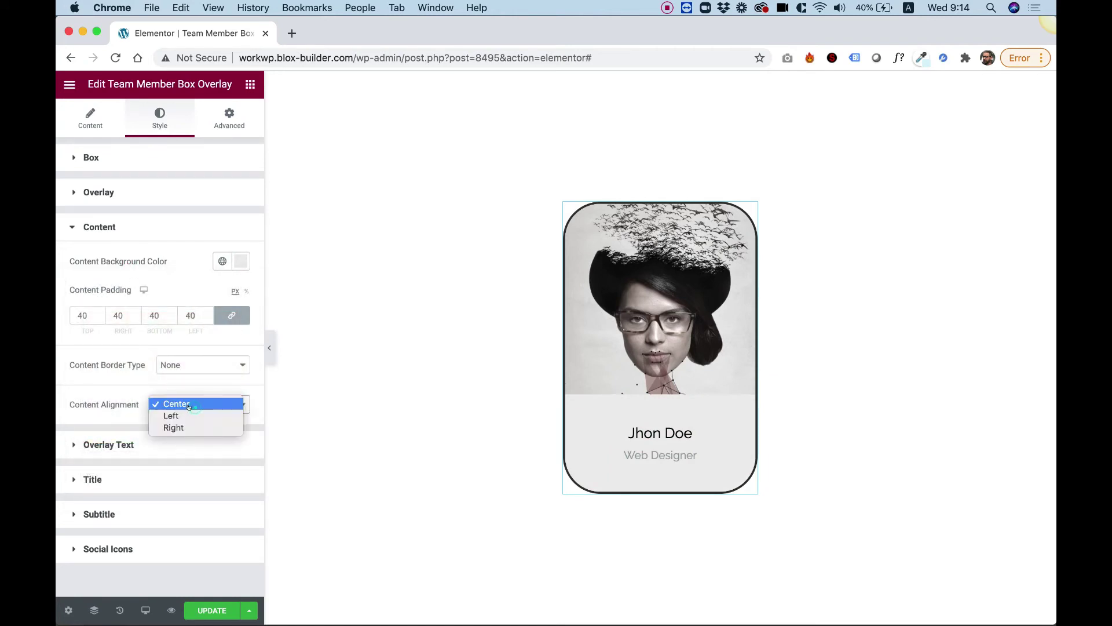
pyautogui.click(183, 413)
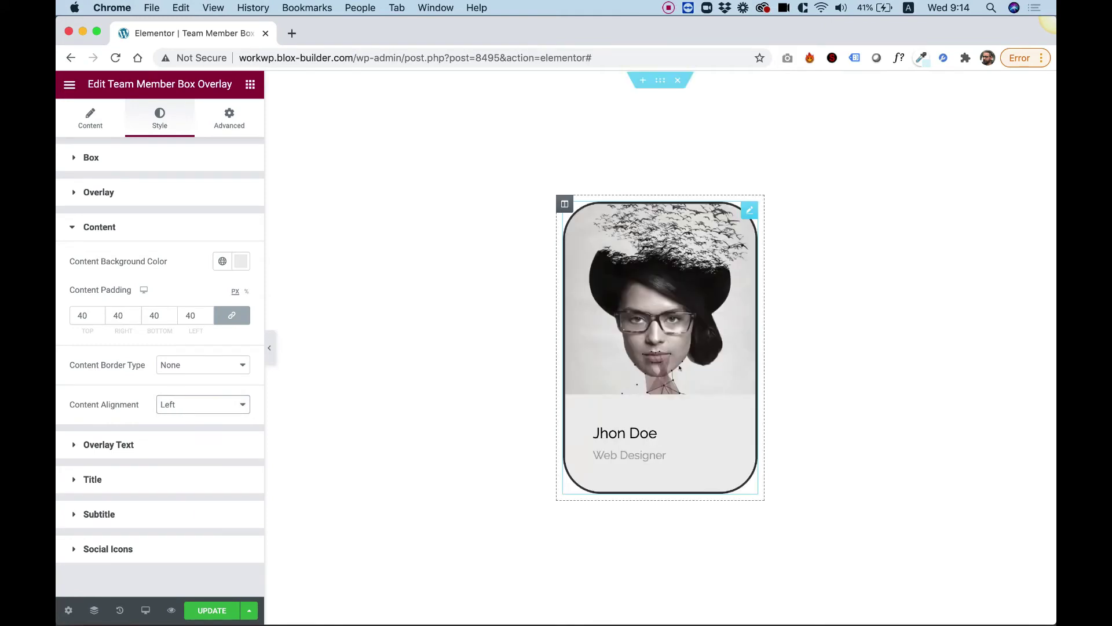
# In Overlay Text, try setting the Overlay Position to Top
pyautogui.click(97, 443)
pyautogui.moveTo(649, 371)
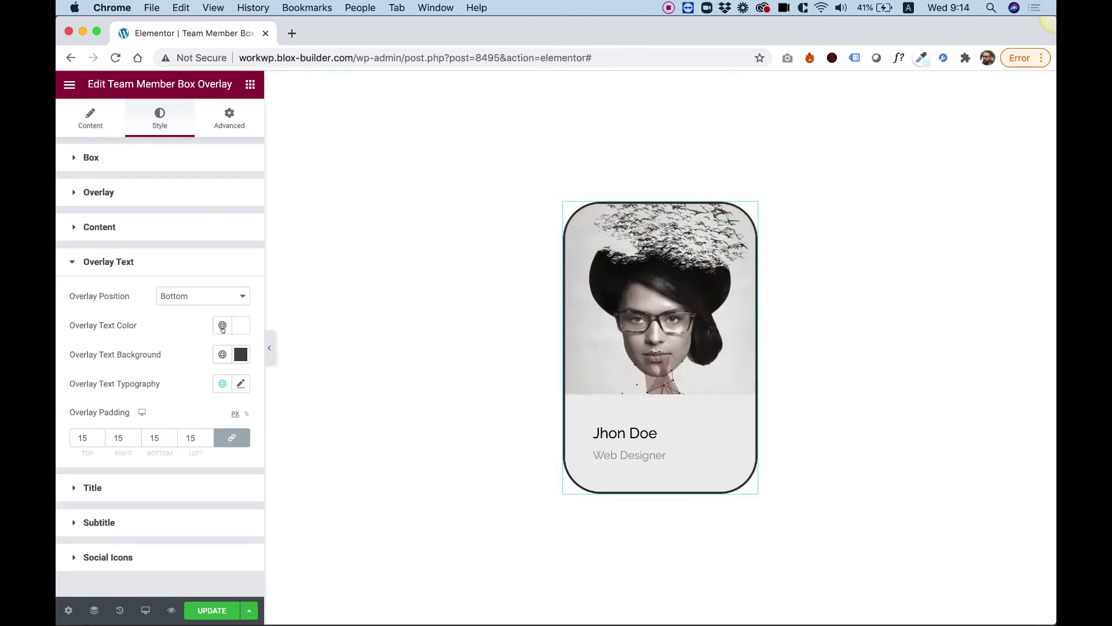
pyautogui.click(186, 295)
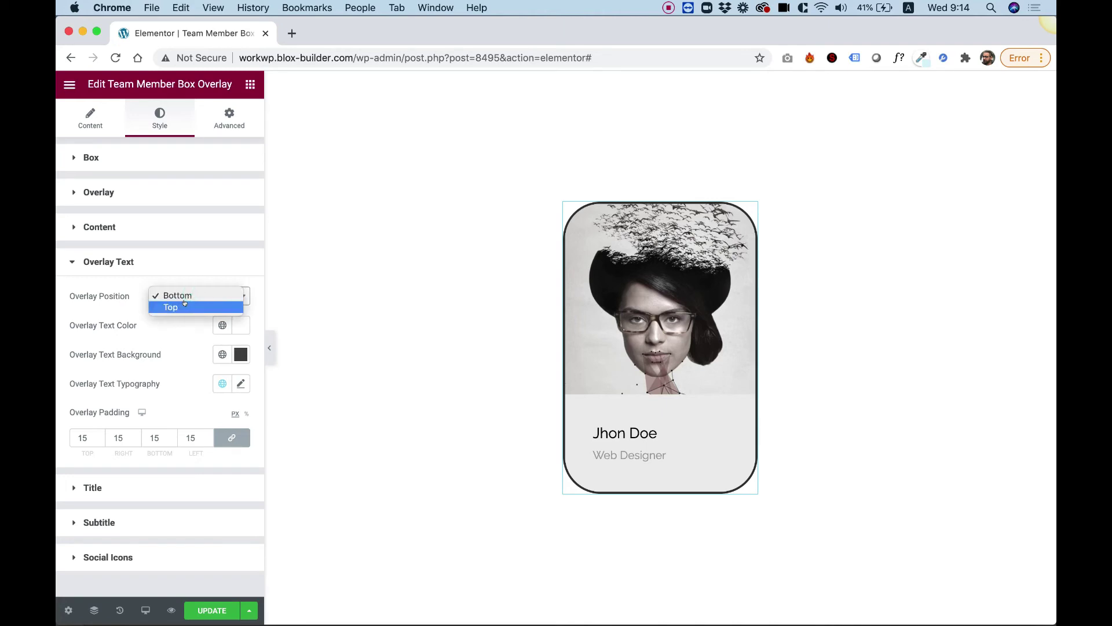
pyautogui.click(180, 306)
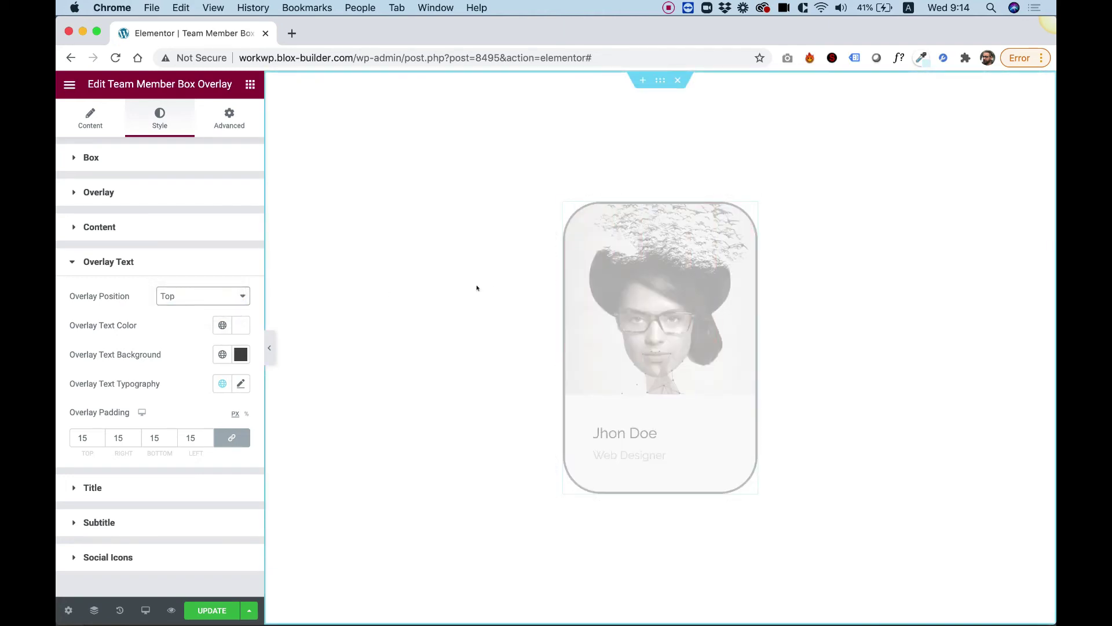
pyautogui.moveTo(665, 334)
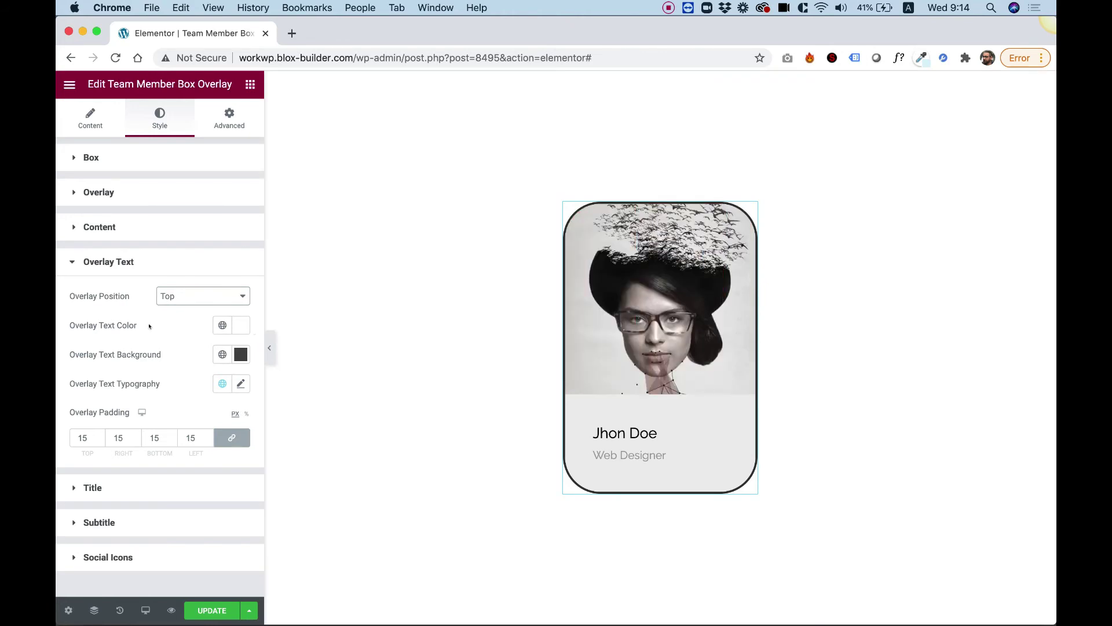
# Make the overlay text background blue #263CF0, padding 20, and position back to Bottom
pyautogui.click(241, 355)
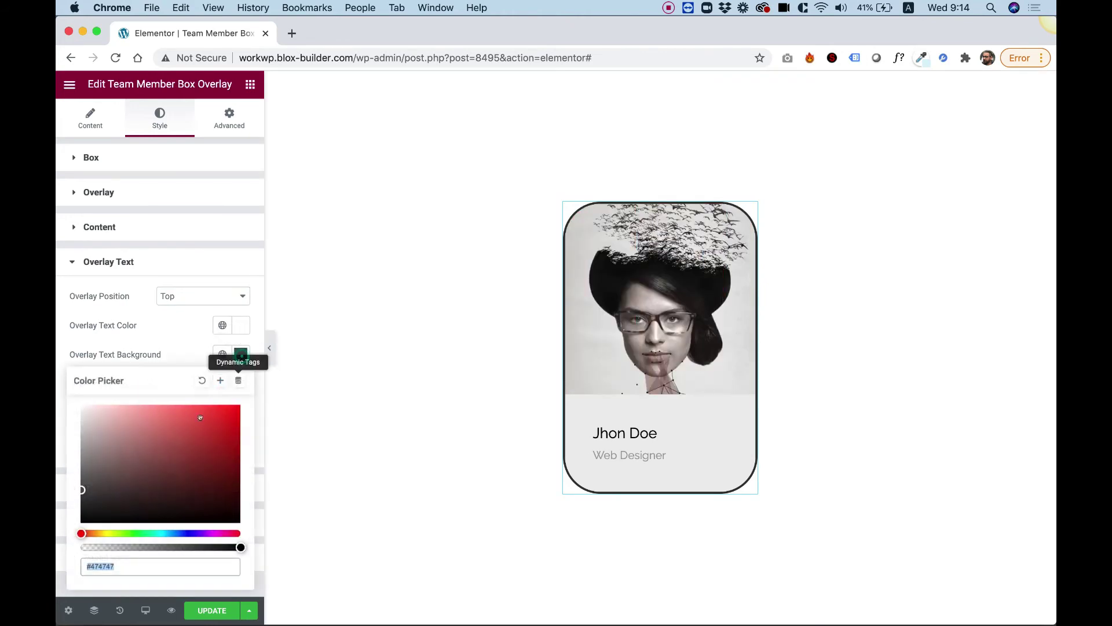
pyautogui.click(184, 533)
pyautogui.moveTo(205, 421); pyautogui.dragTo(216, 412)
pyautogui.moveTo(622, 319)
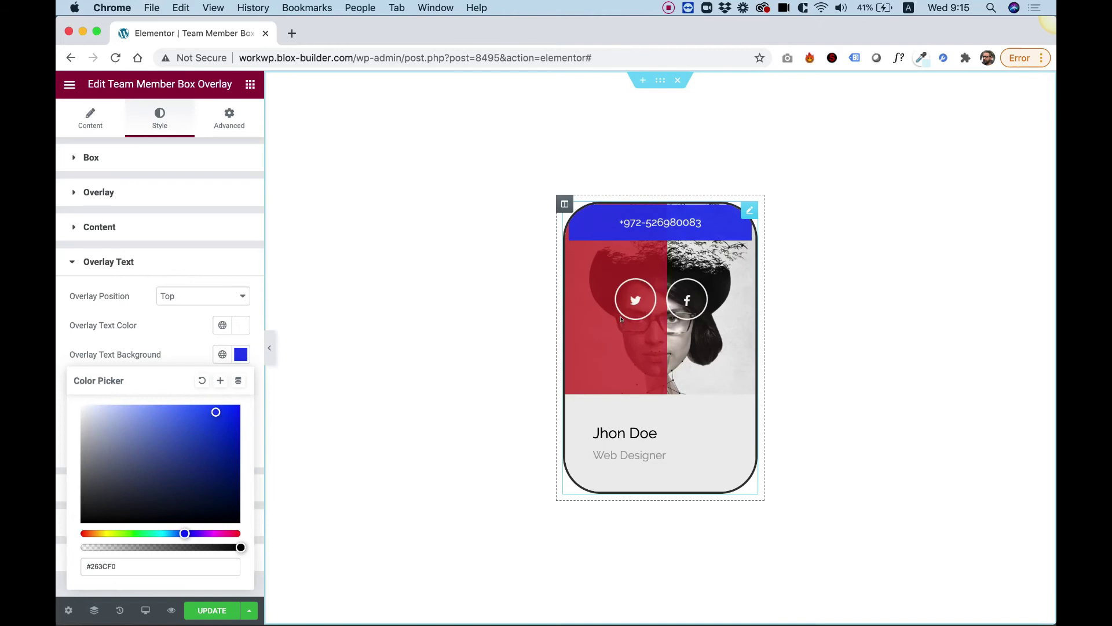
pyautogui.click(139, 331)
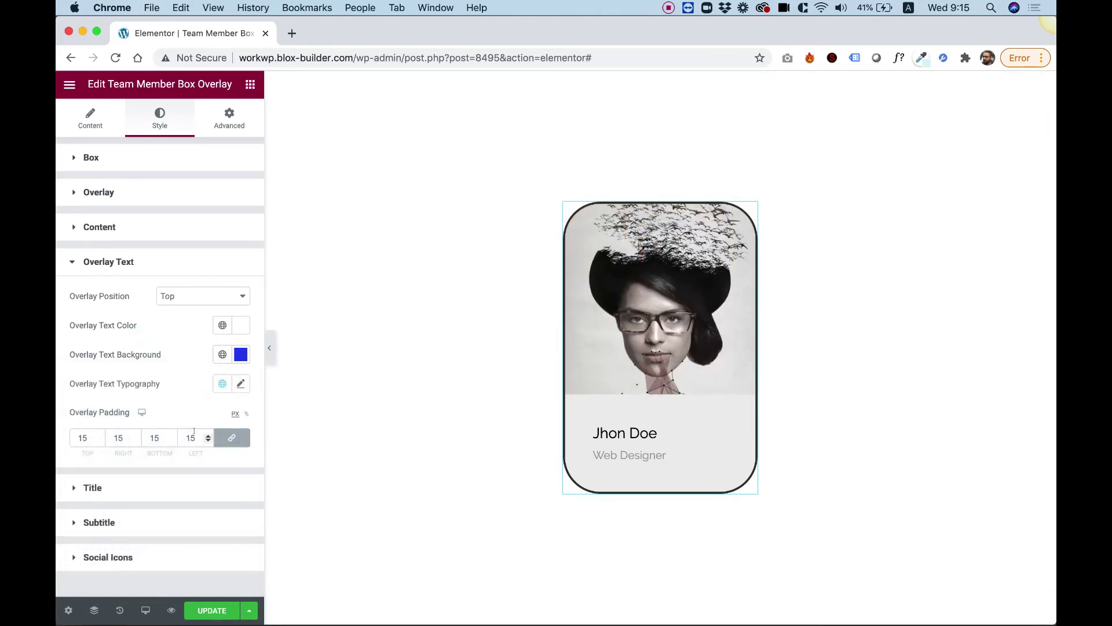
pyautogui.click(76, 442)
pyautogui.click(201, 295)
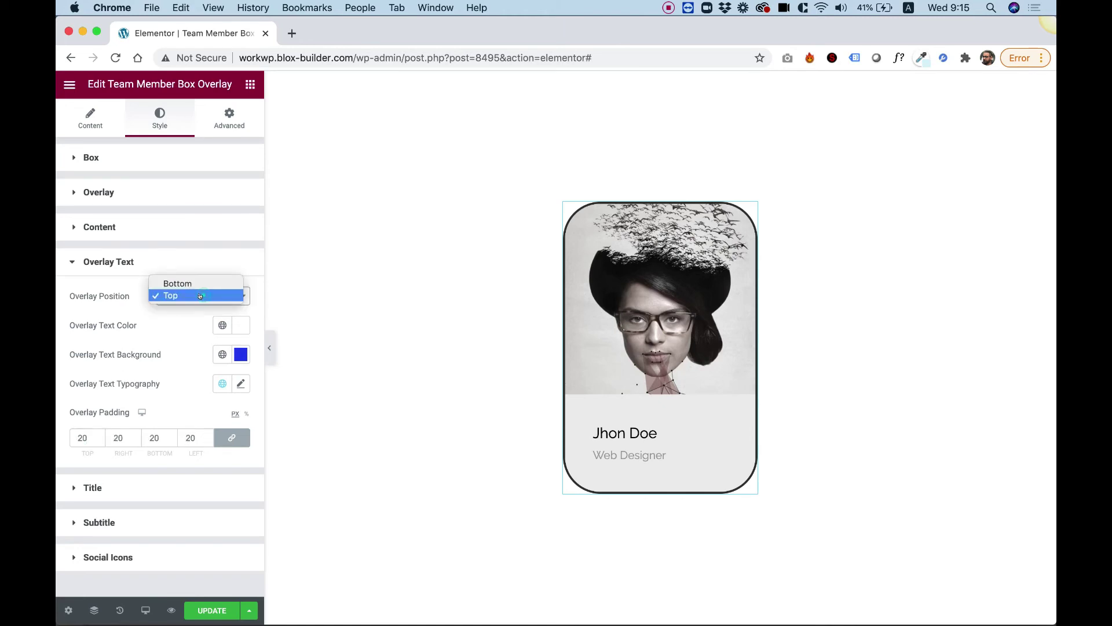
pyautogui.click(199, 284)
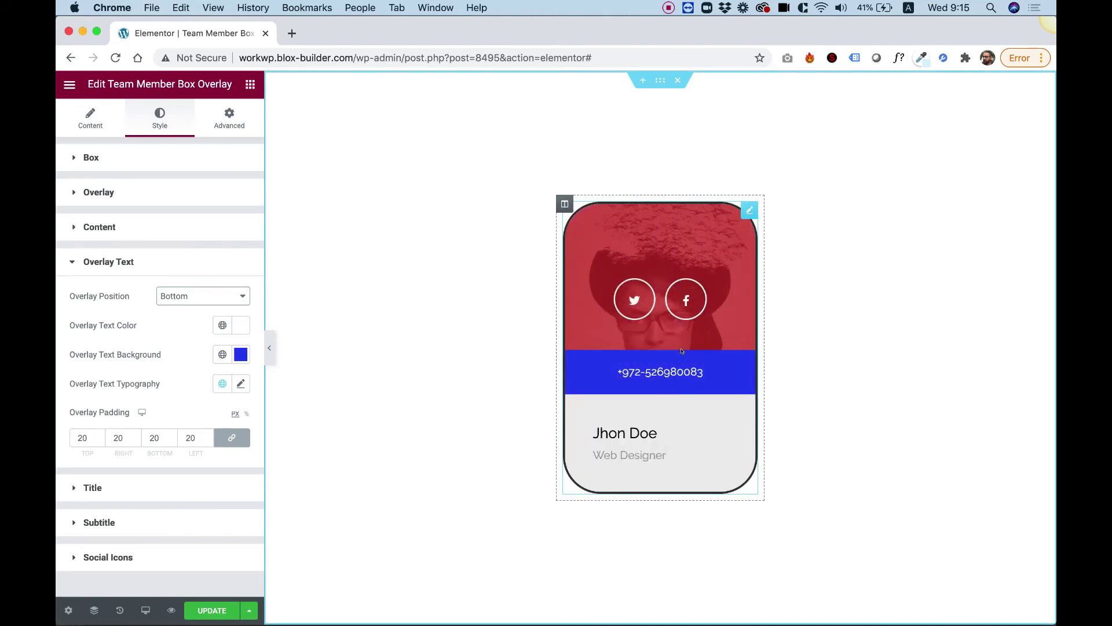
# Set the Web Designer subtitle spacing to 11 and its colour to red #C34141
pyautogui.click(107, 493)
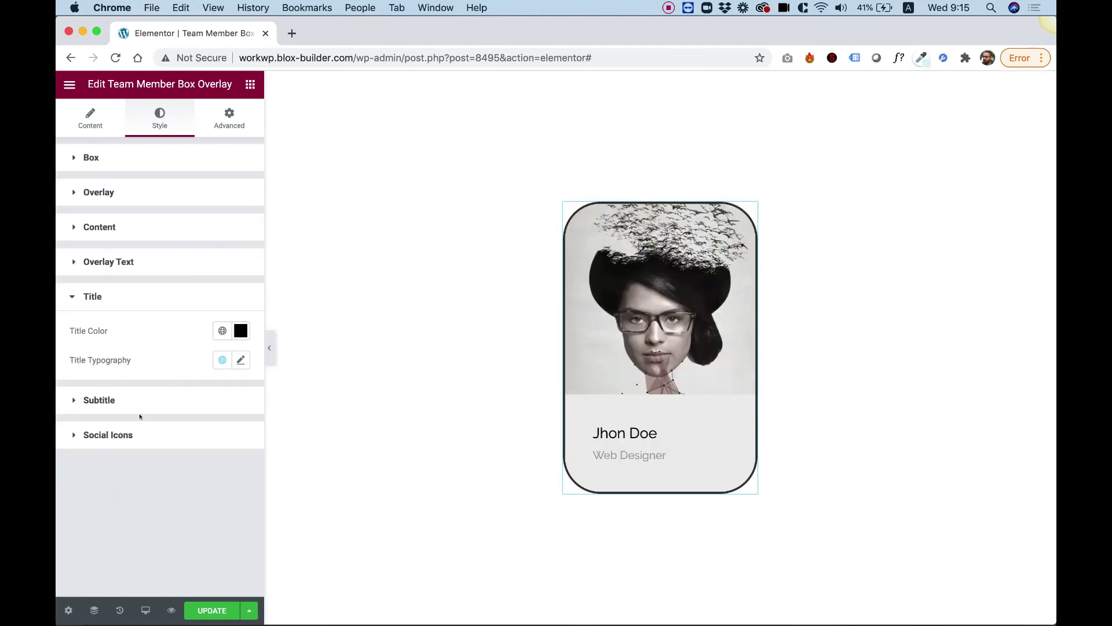
pyautogui.moveTo(661, 467)
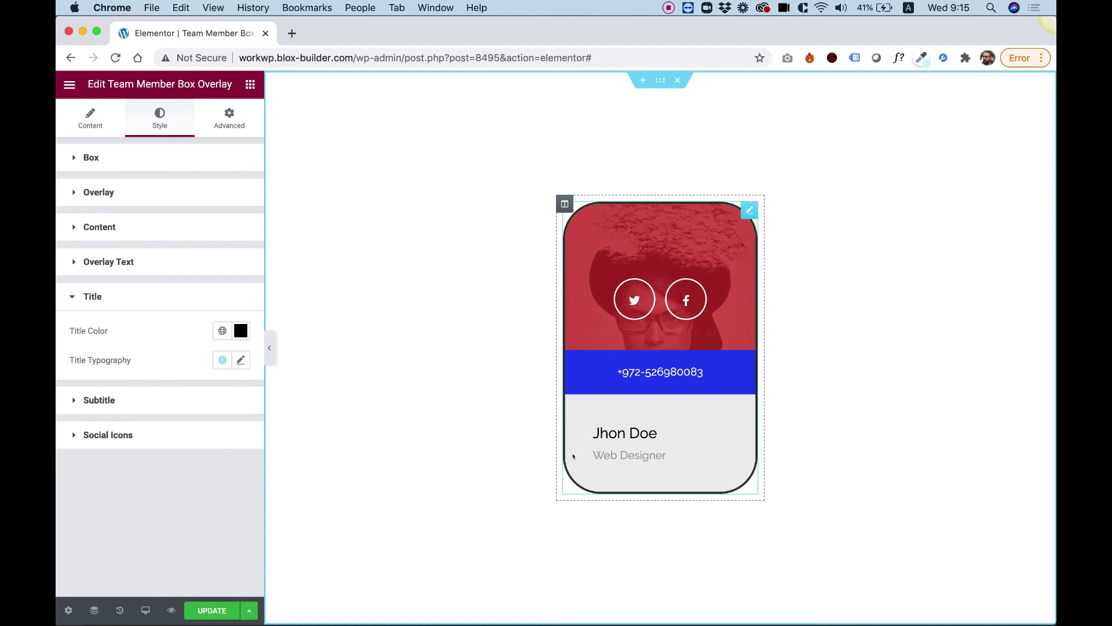
pyautogui.click(183, 403)
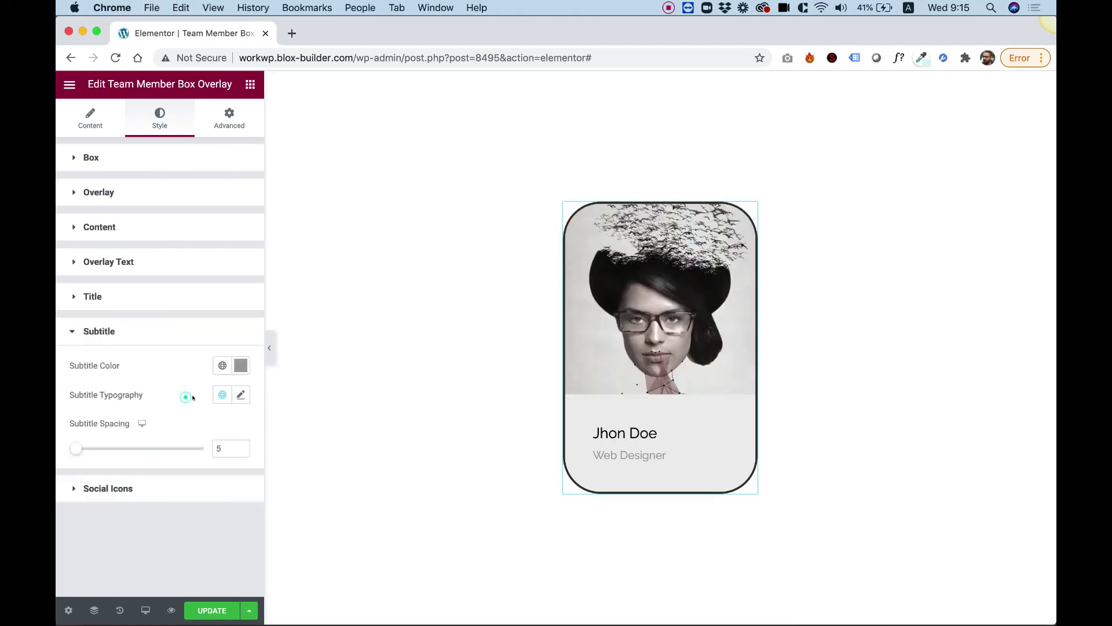
pyautogui.moveTo(71, 447)
pyautogui.mouseDown()
pyautogui.moveTo(99, 447)
pyautogui.moveTo(78, 445)
pyautogui.mouseUp()
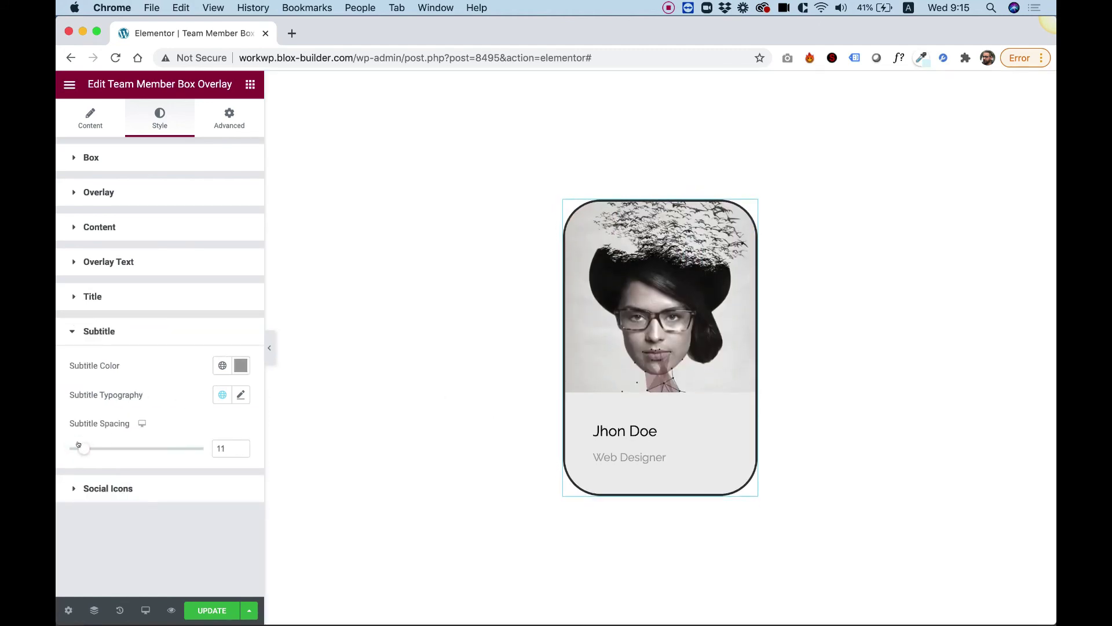
pyautogui.click(241, 365)
pyautogui.click(186, 444)
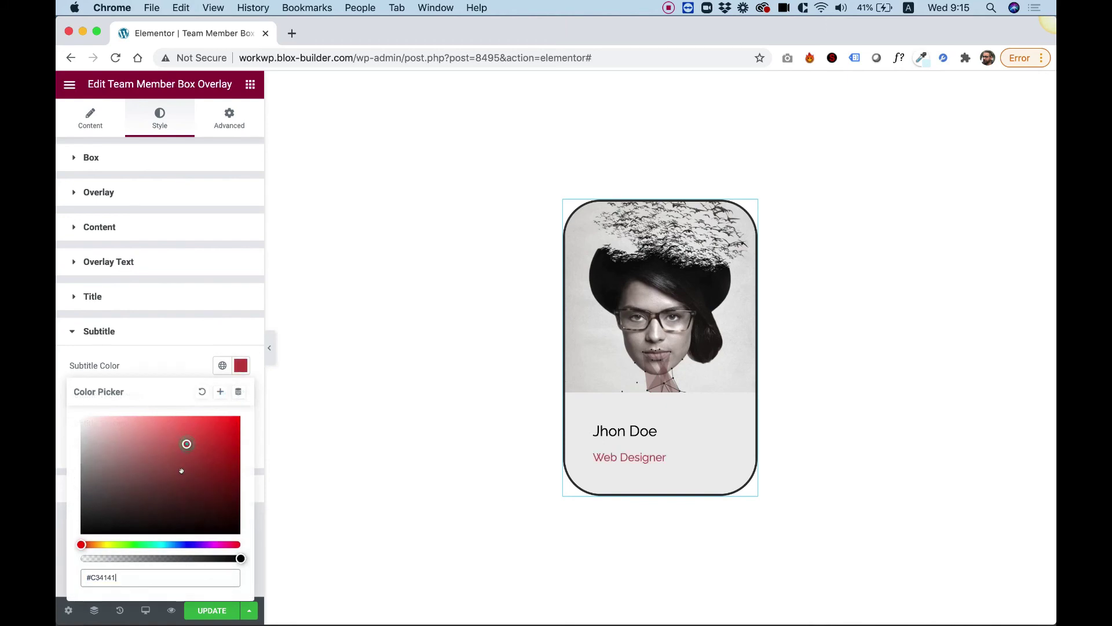
pyautogui.click(141, 336)
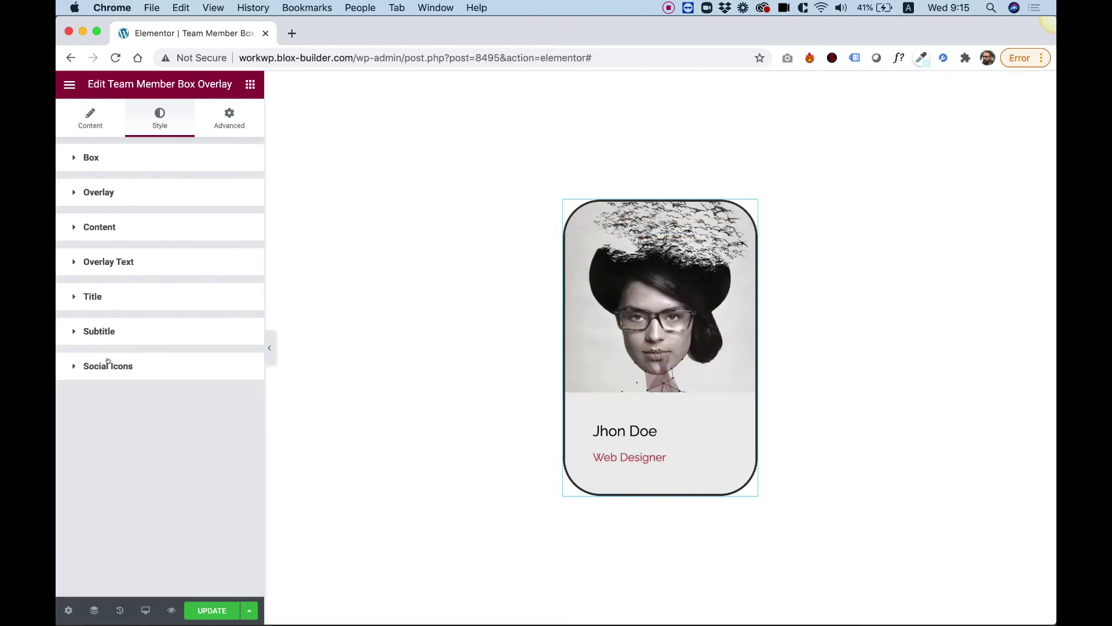
# Enlarge the social icon circles to size 80 and give them Dotted borders
pyautogui.click(141, 365)
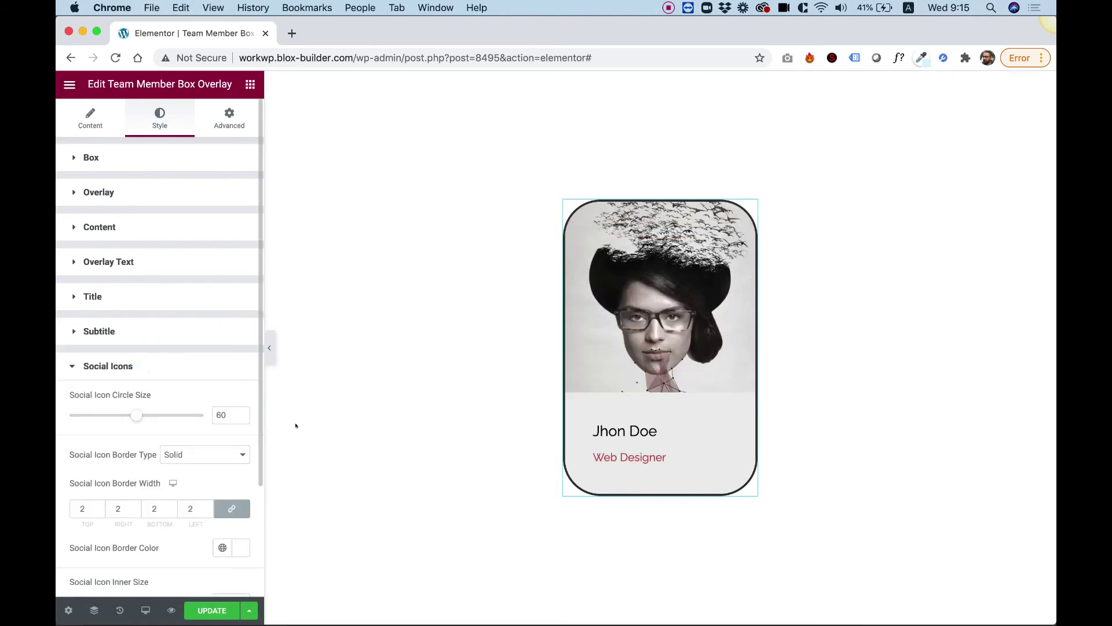
pyautogui.moveTo(724, 223)
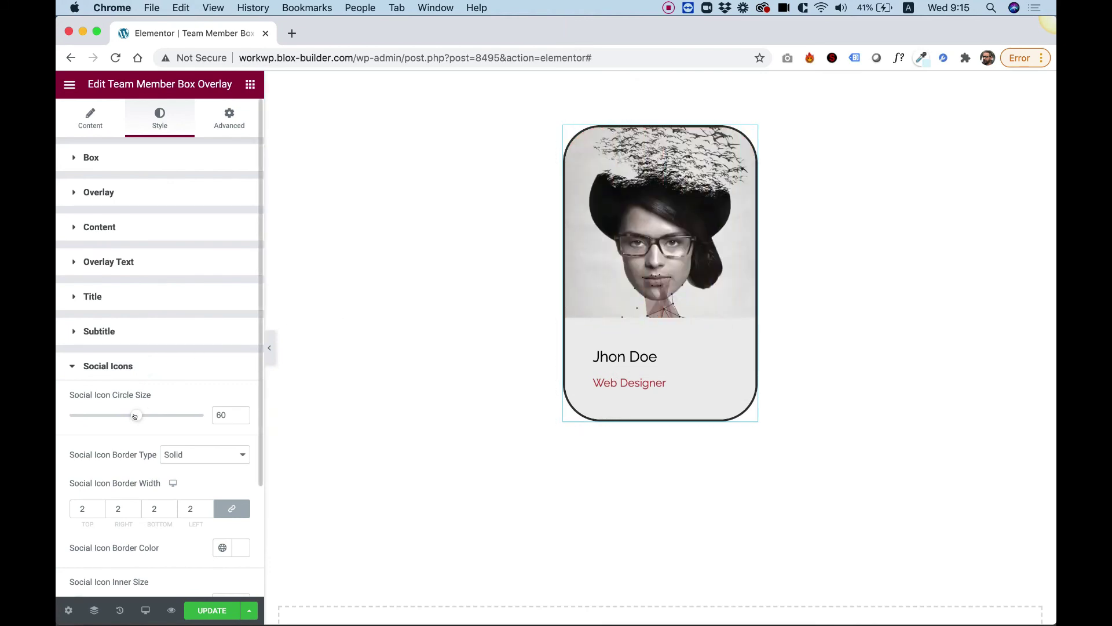
pyautogui.moveTo(136, 415); pyautogui.dragTo(165, 419)
pyautogui.click(83, 508)
pyautogui.click(212, 454)
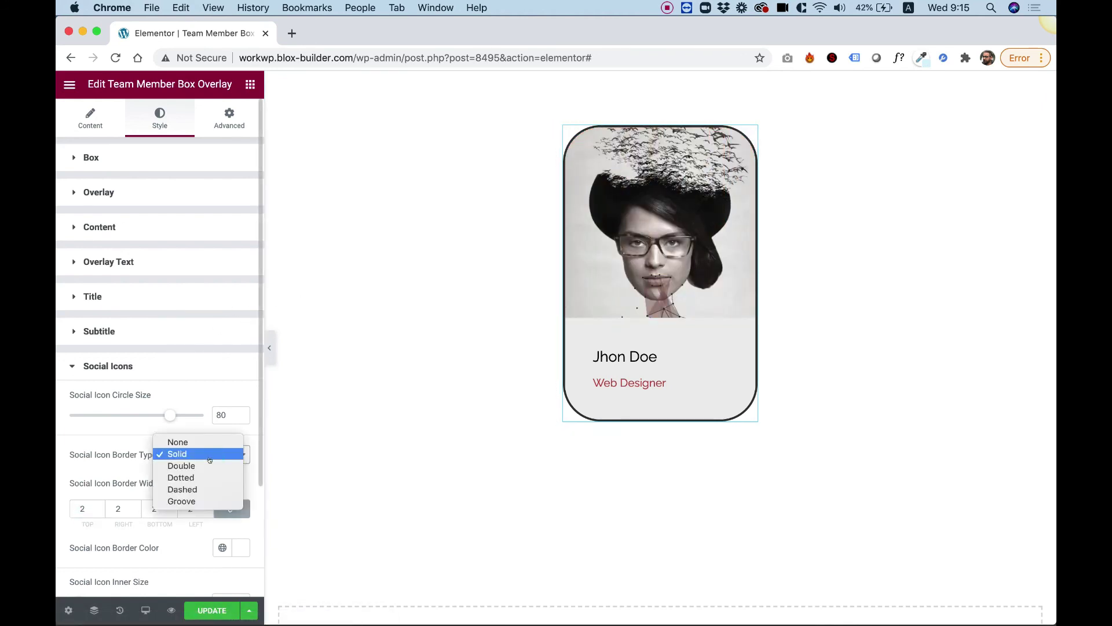
pyautogui.click(200, 477)
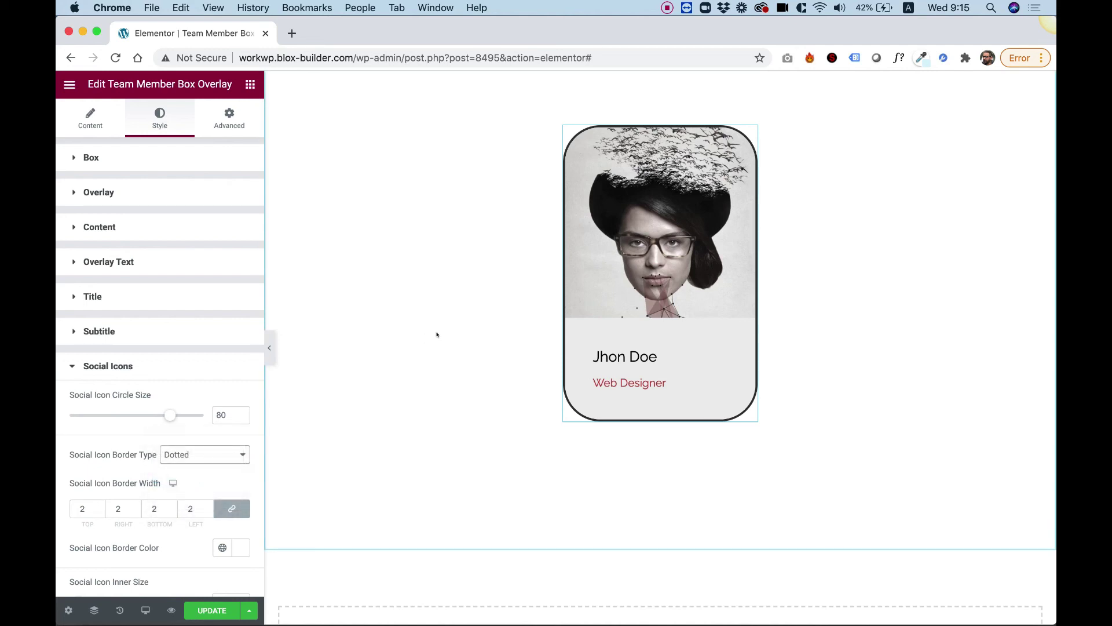
pyautogui.moveTo(653, 193)
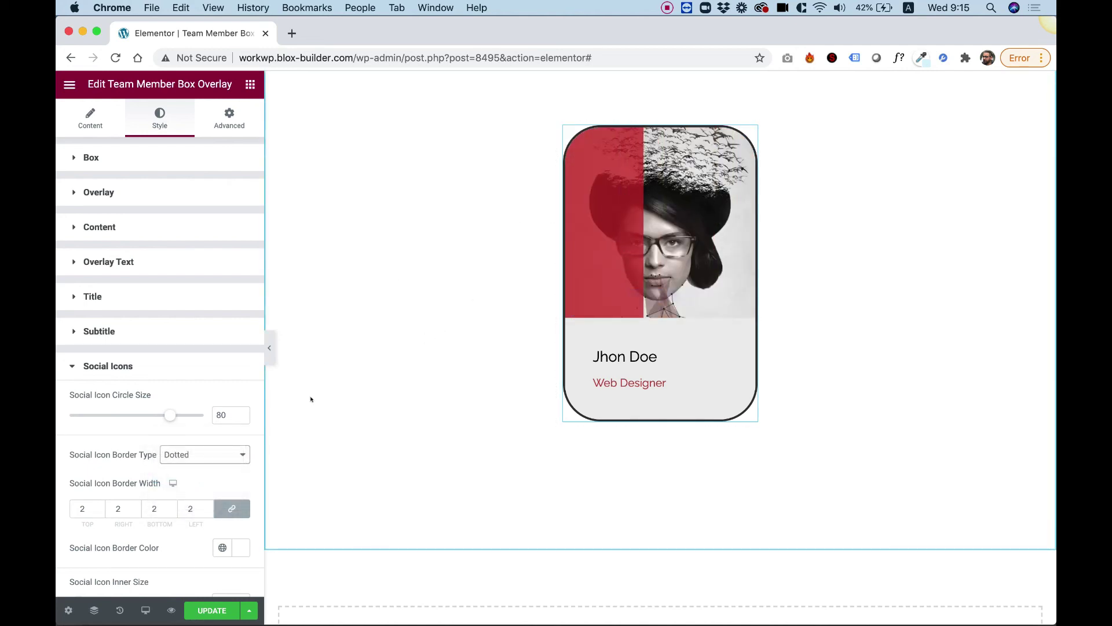
pyautogui.scroll(-5, 104, 453)
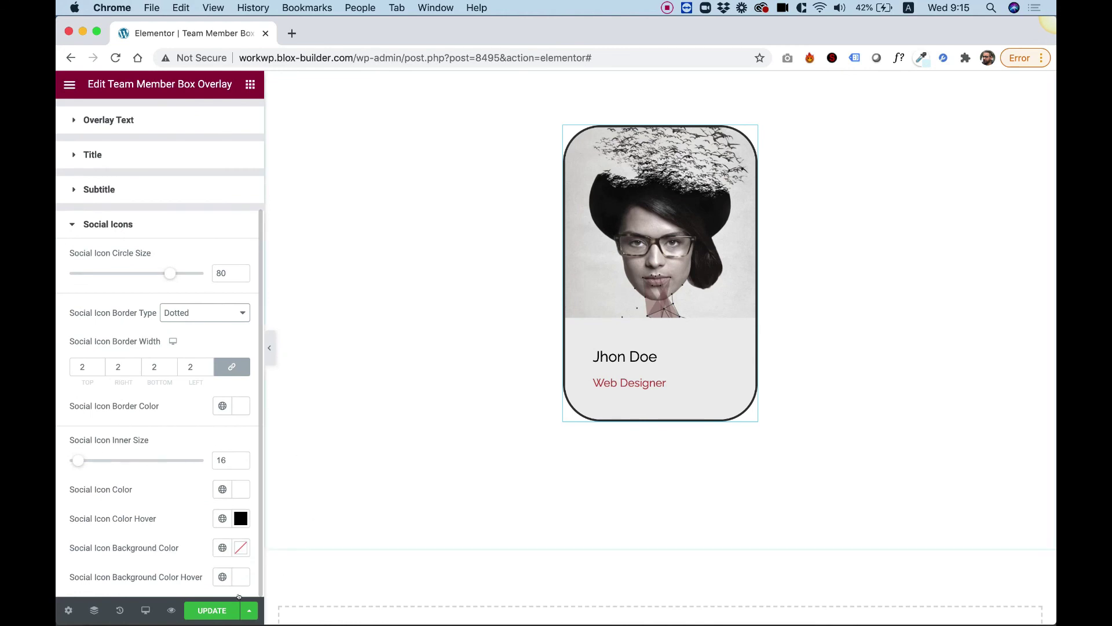
pyautogui.moveTo(756, 214)
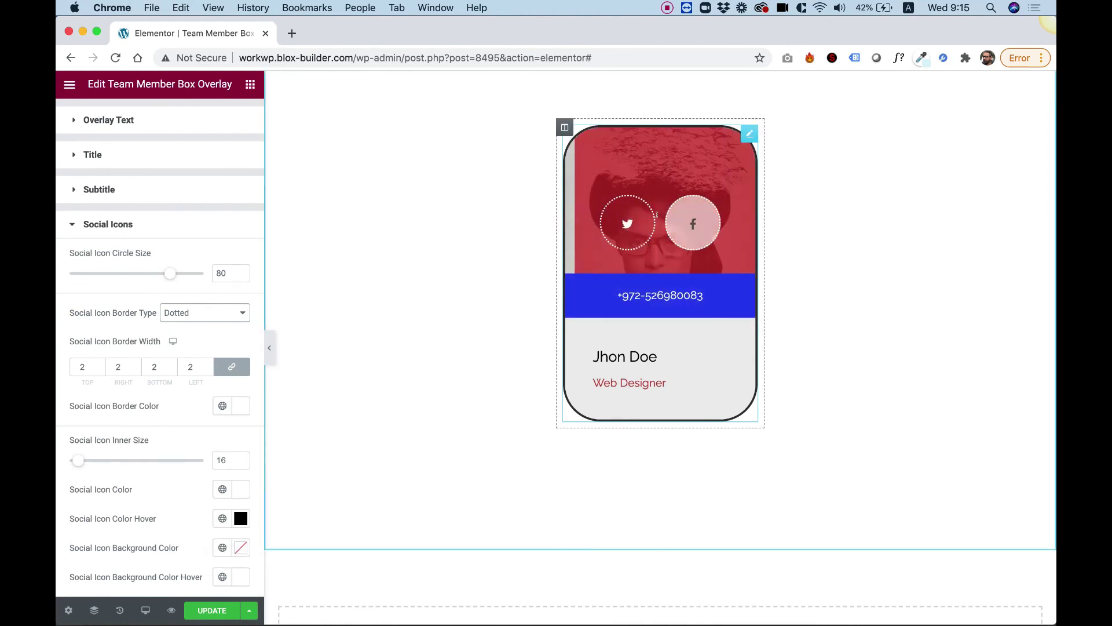